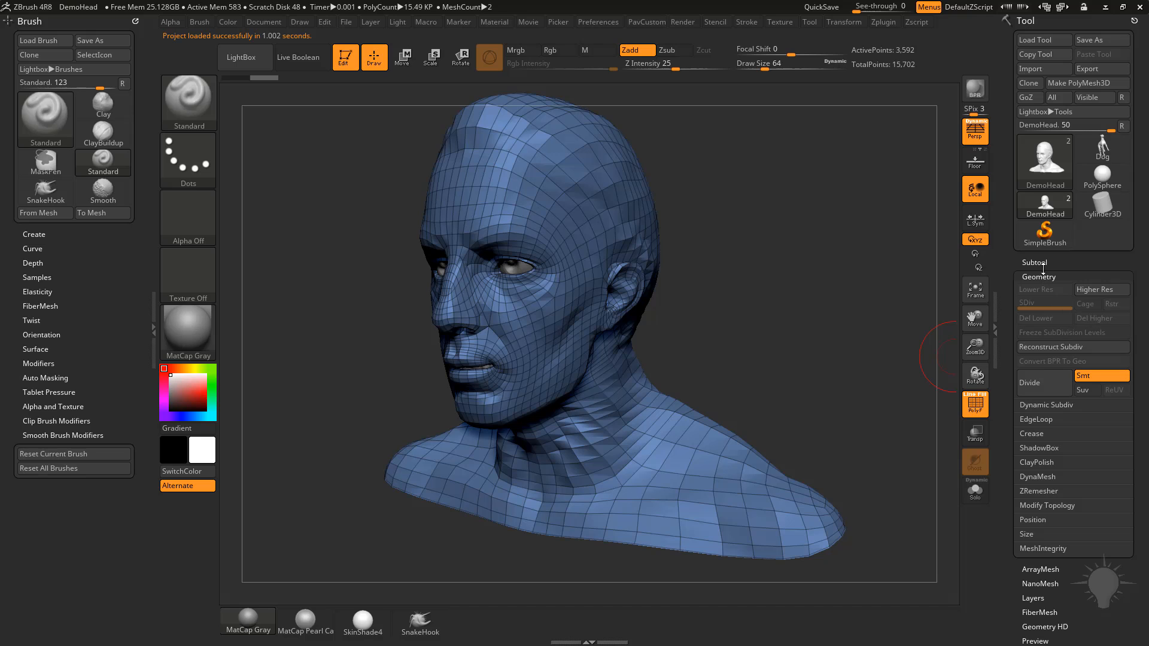
- Delete the eyes subtool, choosing Always OK for the non-undoable operation, so only the DemoHead subtool is kept
{"action": "left_click", "coordinate": [1035, 262]}
{"action": "left_click_drag", "start_coordinate": [1008, 447], "coordinate": [1010, 306]}
{"action": "left_click", "coordinate": [1077, 170]}
{"action": "left_click", "coordinate": [1030, 492]}
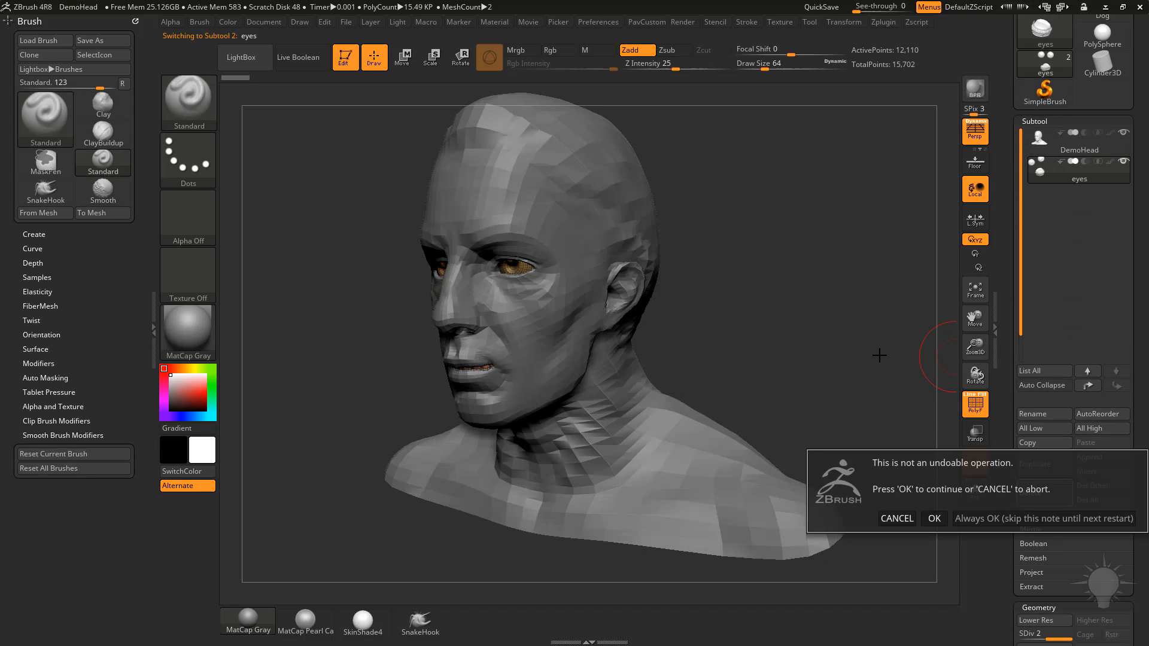
{"action": "left_click", "coordinate": [981, 519]}
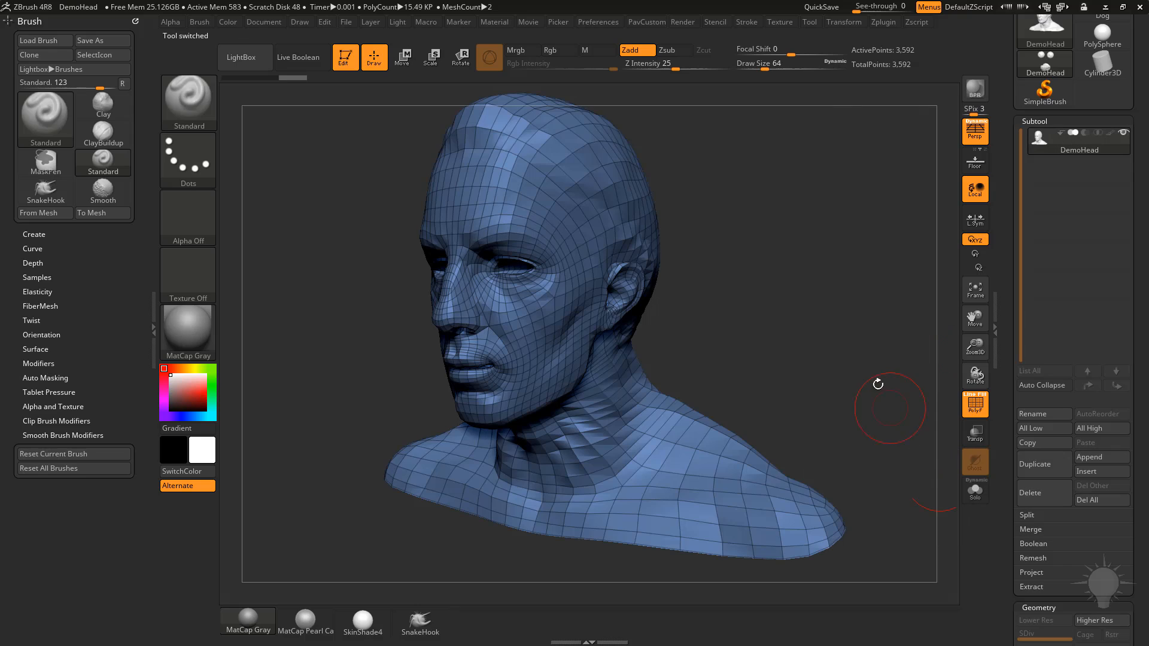
- Switch to the Standard brush and display the polyframe on the front of the head
{"action": "left_click", "coordinate": [980, 410]}
{"action": "mouse_move", "coordinate": [865, 354]}
{"action": "left_mouse_down"}
{"action": "mouse_move", "coordinate": [793, 336]}
{"action": "mouse_move", "coordinate": [778, 352]}
{"action": "mouse_move", "coordinate": [784, 390]}
{"action": "mouse_move", "coordinate": [814, 377]}
{"action": "mouse_move", "coordinate": [853, 398]}
{"action": "mouse_move", "coordinate": [868, 377]}
{"action": "left_mouse_up"}
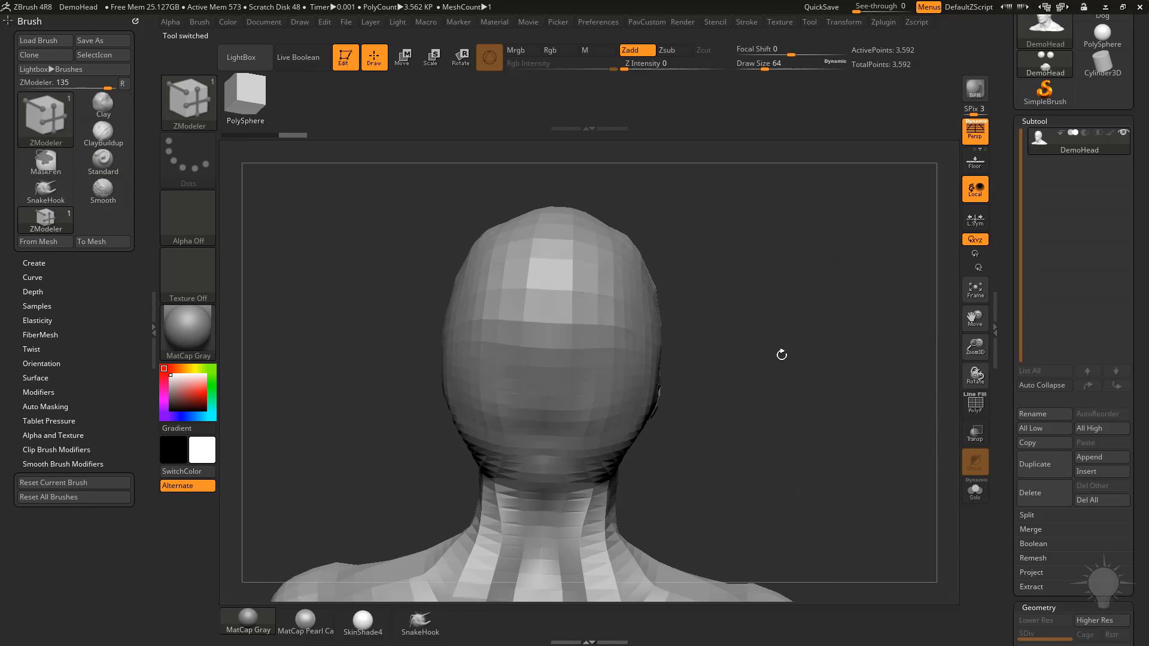
{"action": "key", "text": "b"}
{"action": "key", "text": "s"}
{"action": "key", "text": "t"}
{"action": "key", "text": "s"}
{"action": "left_click", "coordinate": [975, 410]}
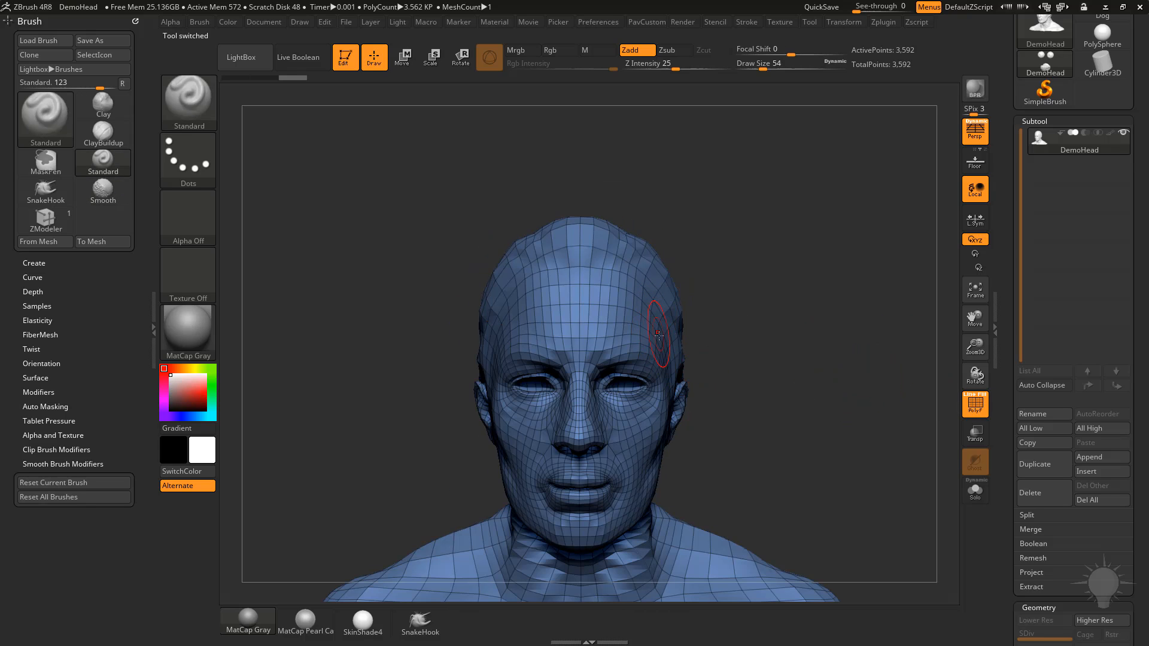
- Isolate the character's left half of the head with a SelectRect selection, hiding the other half
{"action": "left_click", "coordinate": [194, 106], "text": "ctrl+shift"}
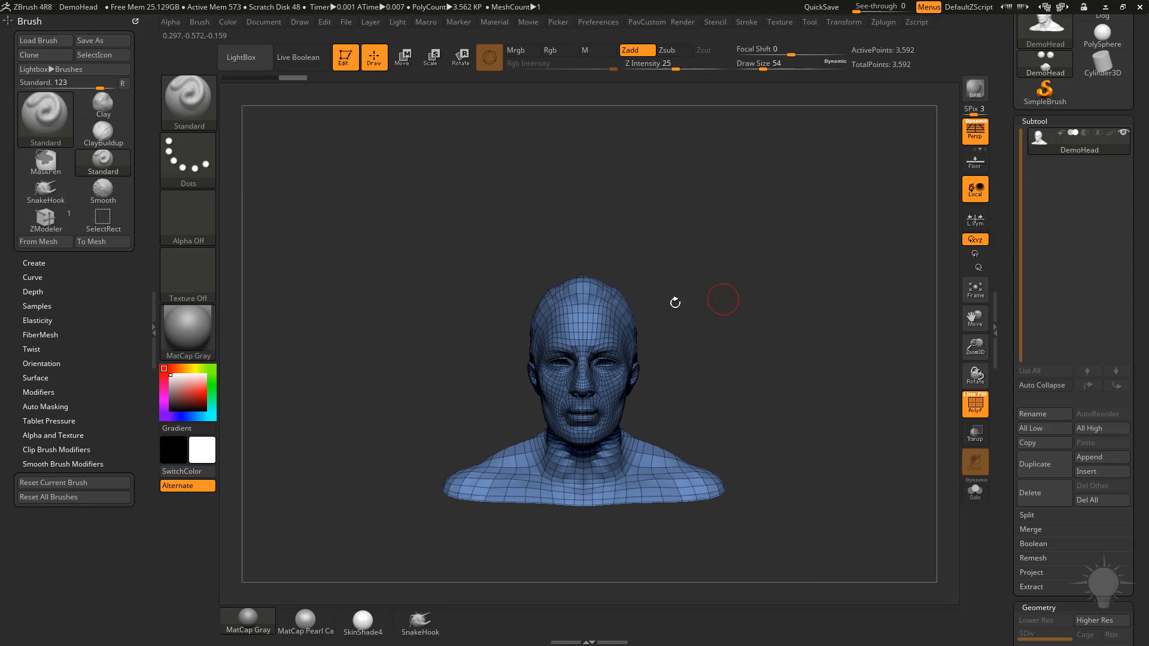
{"action": "left_click_drag", "start_coordinate": [379, 196], "coordinate": [583, 598], "text": "ctrl+shift"}
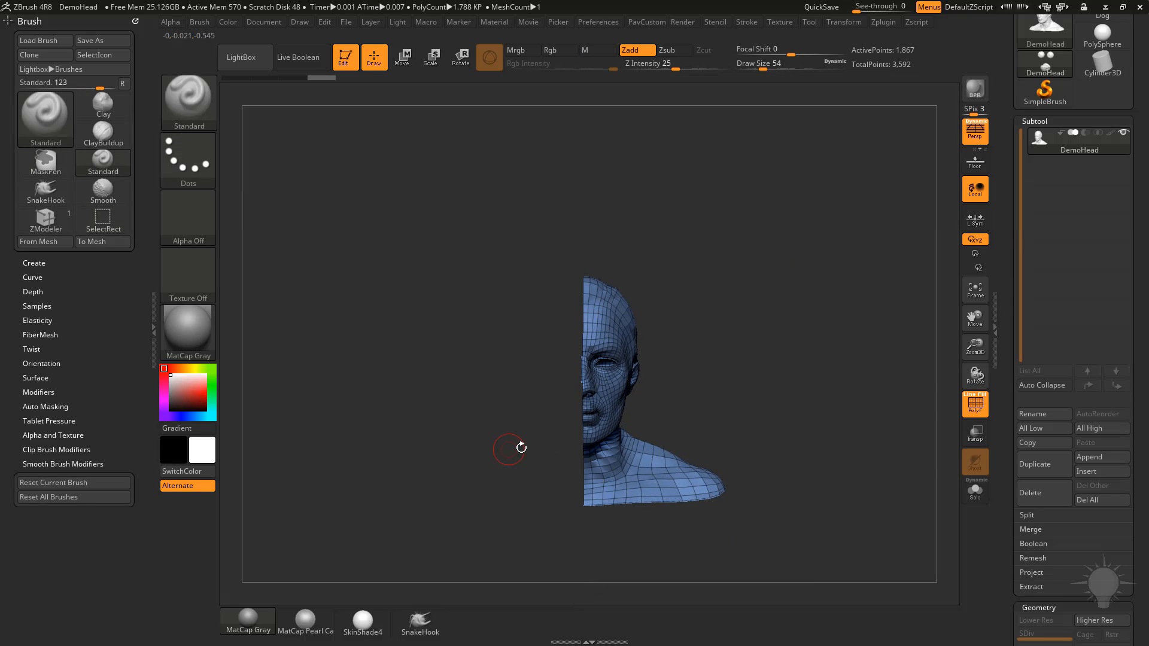
{"action": "left_click_drag", "start_coordinate": [791, 310], "coordinate": [801, 373]}
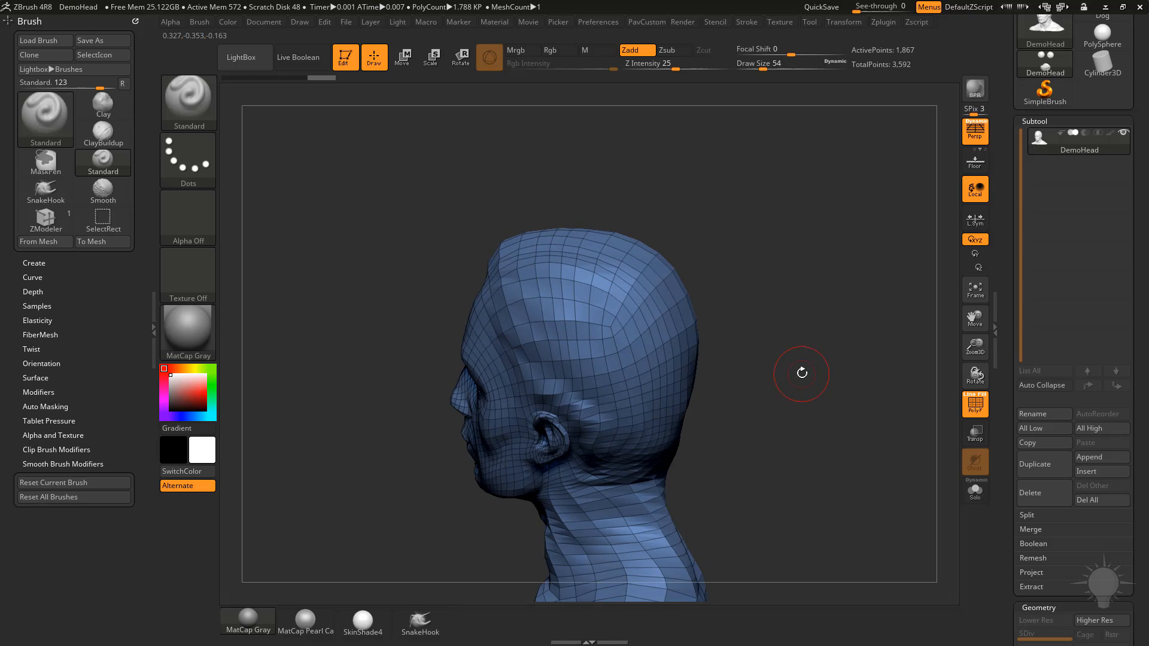
- Slice a circular polygroup into the side of the head above the ear using SliceCirc
{"action": "left_click", "coordinate": [207, 105], "text": "ctrl+shift"}
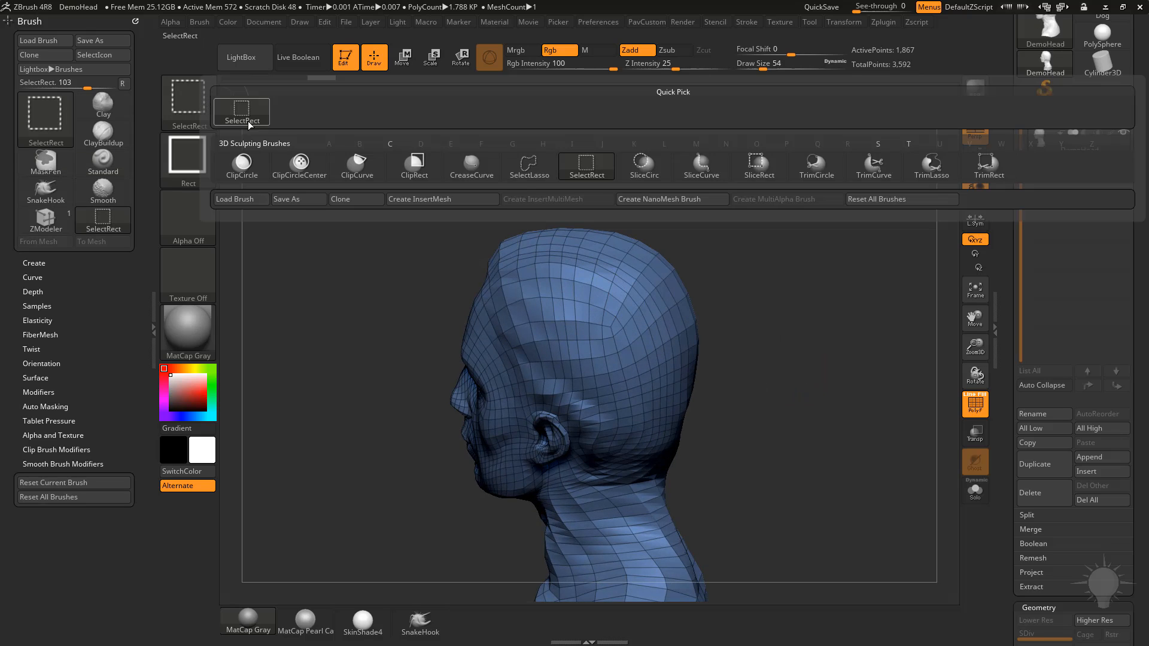
{"action": "left_click", "coordinate": [644, 164]}
{"action": "left_click", "coordinate": [188, 156]}
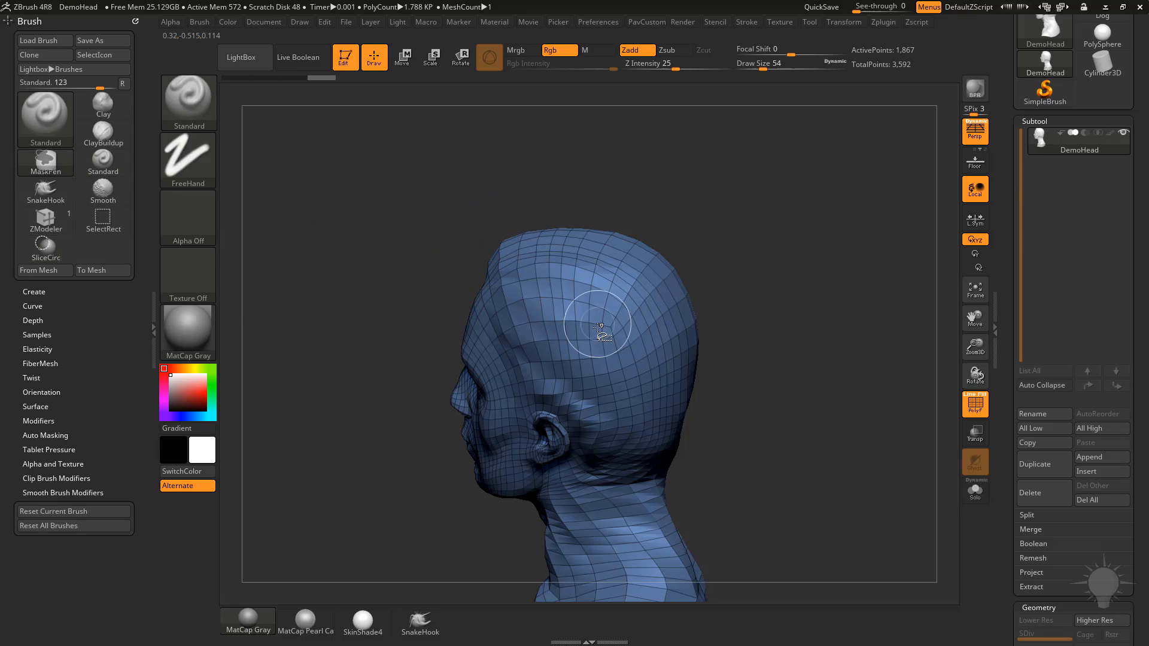
{"action": "left_click_drag", "start_coordinate": [588, 311], "coordinate": [682, 353], "text": "ctrl+shift"}
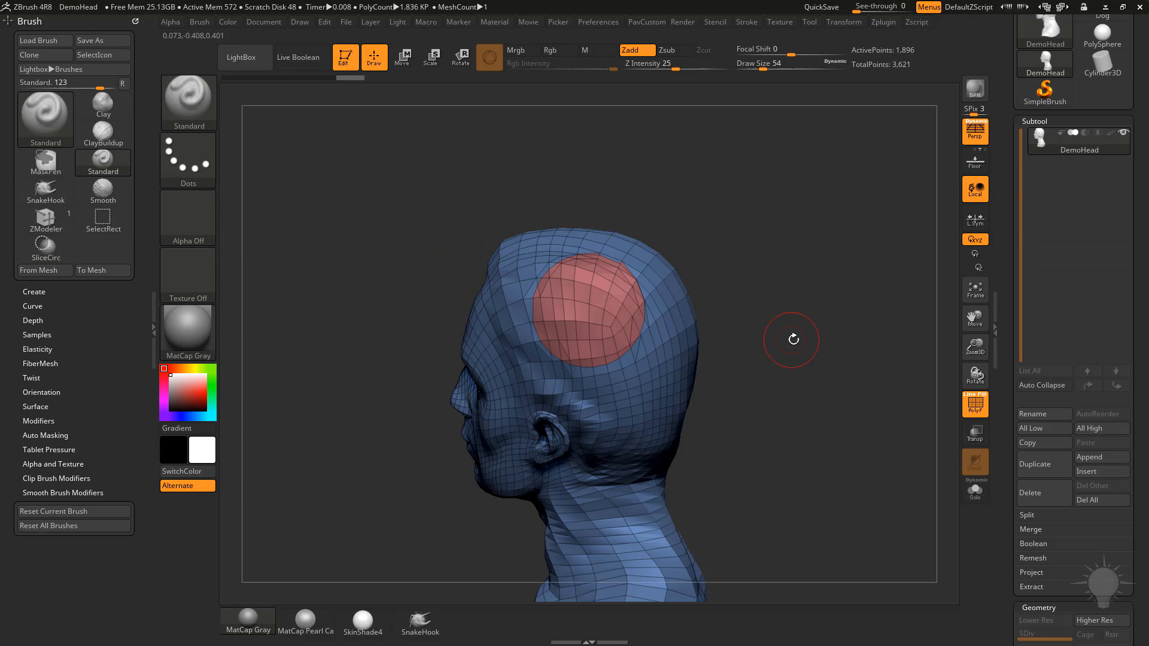
- Unhide the other half of the mesh so the whole head is shown
{"action": "left_click", "coordinate": [813, 342], "text": "ctrl+shift"}
{"action": "left_click_drag", "start_coordinate": [744, 225], "coordinate": [759, 299]}
{"action": "left_click_drag", "start_coordinate": [788, 359], "coordinate": [755, 258]}
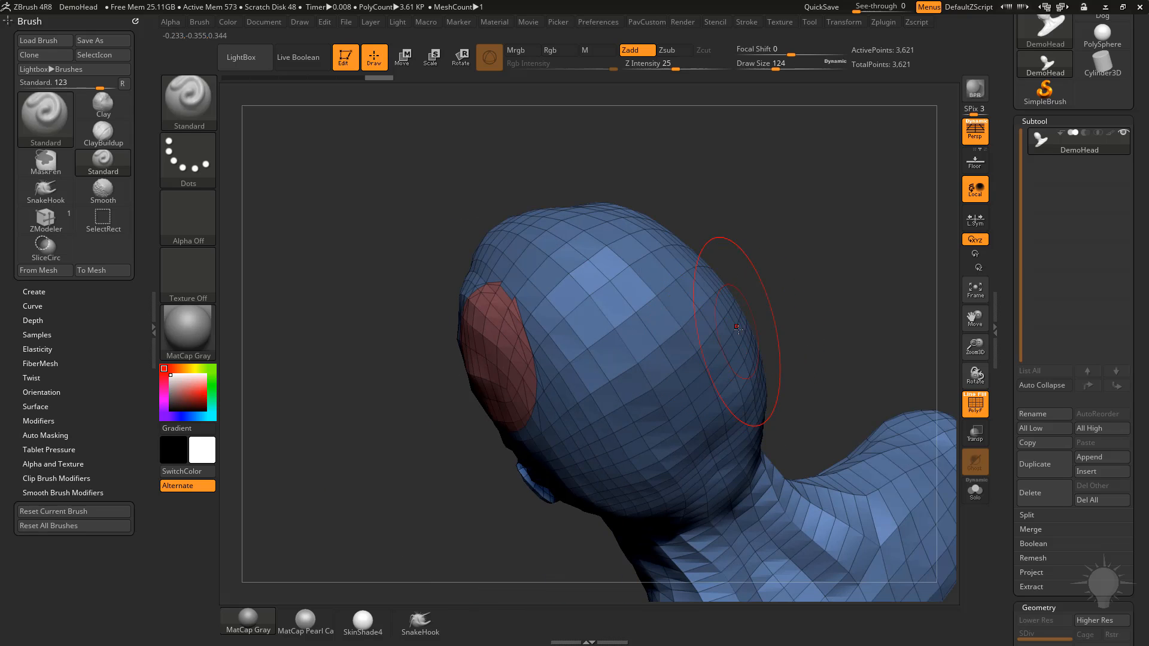
{"action": "left_click_drag", "start_coordinate": [755, 328], "coordinate": [734, 251]}
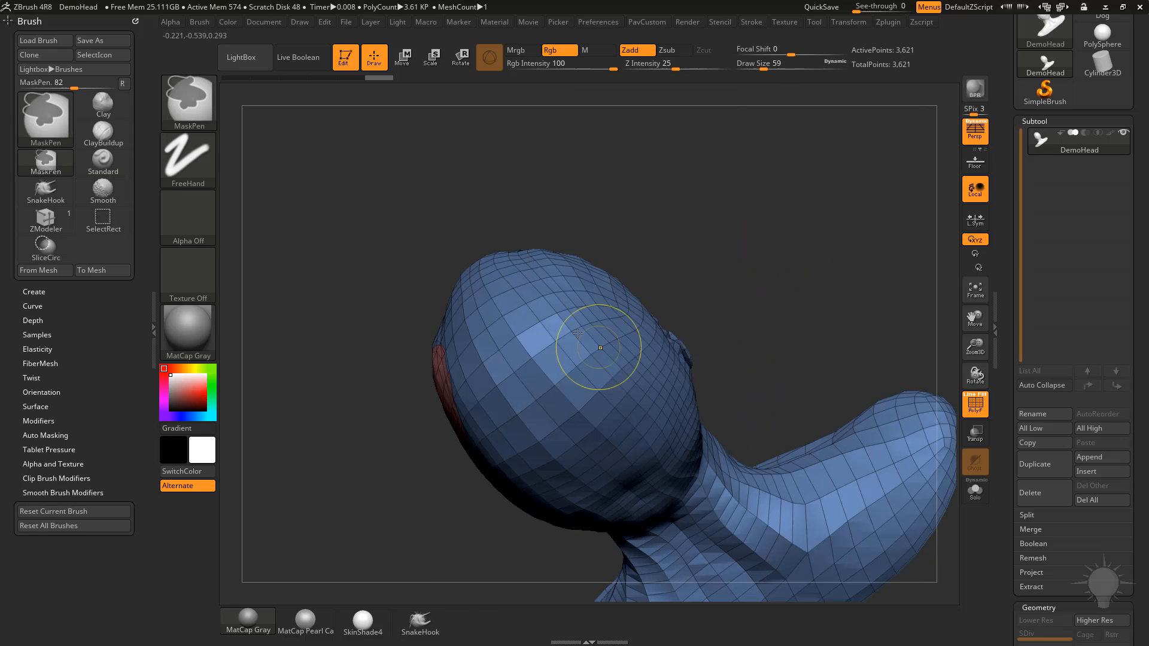
- Try a masked patch on the back of the head as a new polygroup and undo it
{"action": "mouse_move", "coordinate": [600, 343]}
{"action": "left_mouse_down", "text": "ctrl"}
{"action": "mouse_move", "coordinate": [604, 359]}
{"action": "mouse_move", "coordinate": [574, 374]}
{"action": "left_mouse_up", "text": "ctrl"}
{"action": "key", "text": "ctrl+w"}
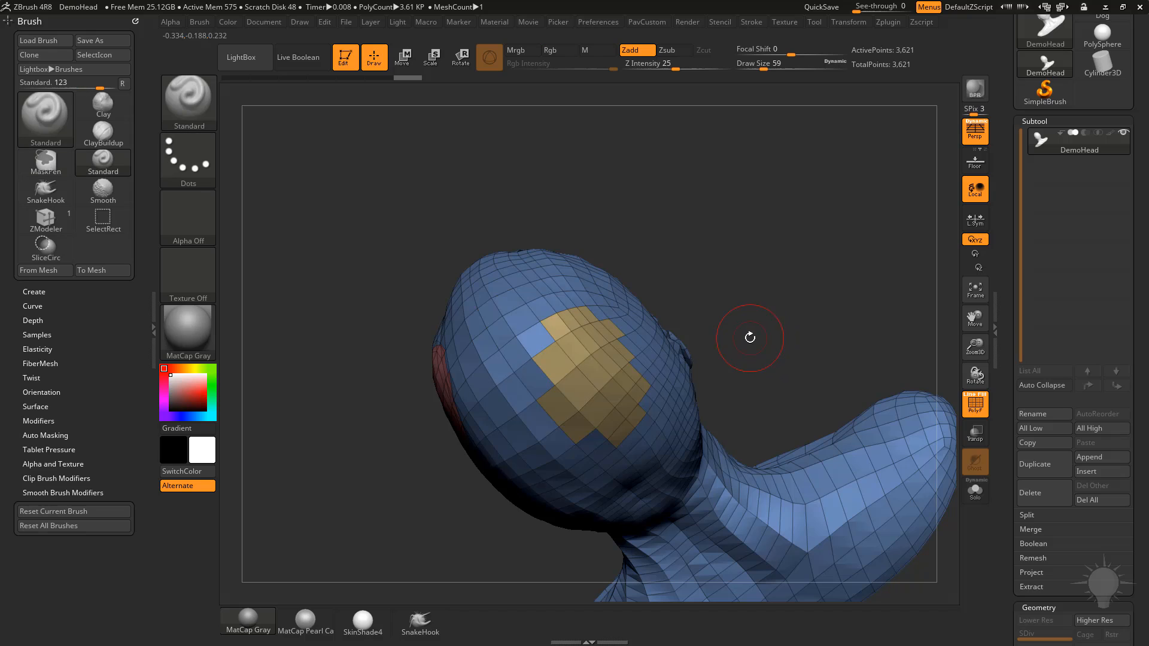
{"action": "left_click_drag", "start_coordinate": [749, 336], "coordinate": [721, 319]}
{"action": "key", "text": "ctrl+z"}
{"action": "key", "text": "ctrl+z"}
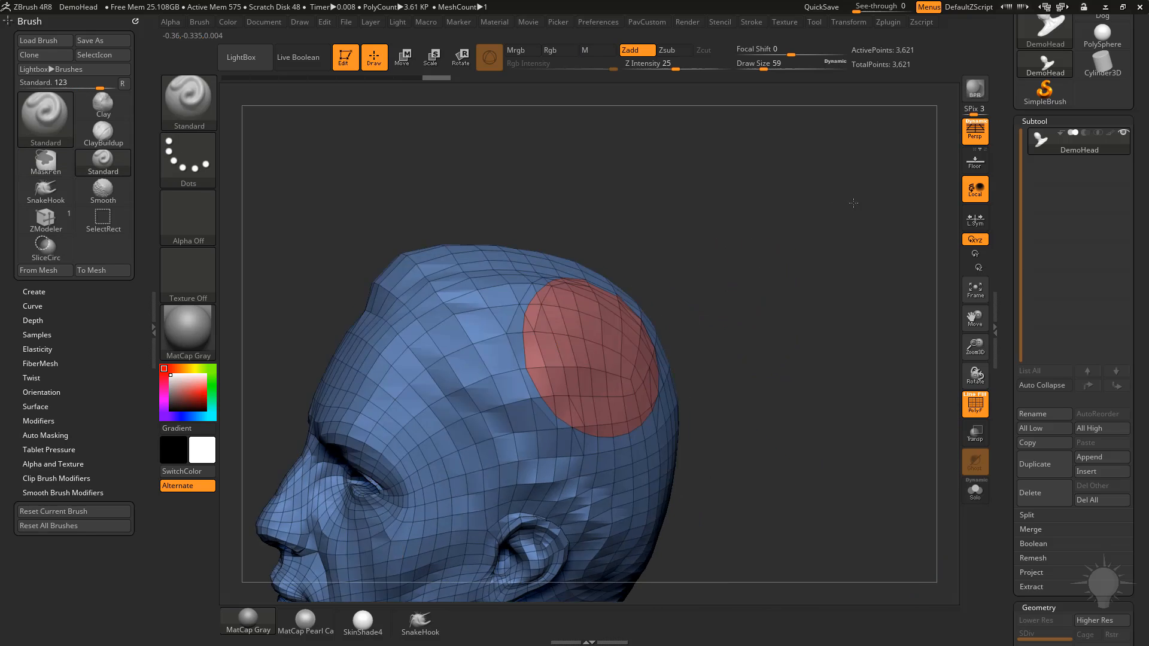
- Select the IMM PrimitivesH brush with the Insert H Sphere mesh
{"action": "mouse_move", "coordinate": [759, 281]}
{"action": "left_mouse_down"}
{"action": "mouse_move", "coordinate": [739, 300]}
{"action": "mouse_move", "coordinate": [779, 301]}
{"action": "mouse_move", "coordinate": [792, 271]}
{"action": "mouse_move", "coordinate": [762, 291]}
{"action": "mouse_move", "coordinate": [789, 292]}
{"action": "left_mouse_up"}
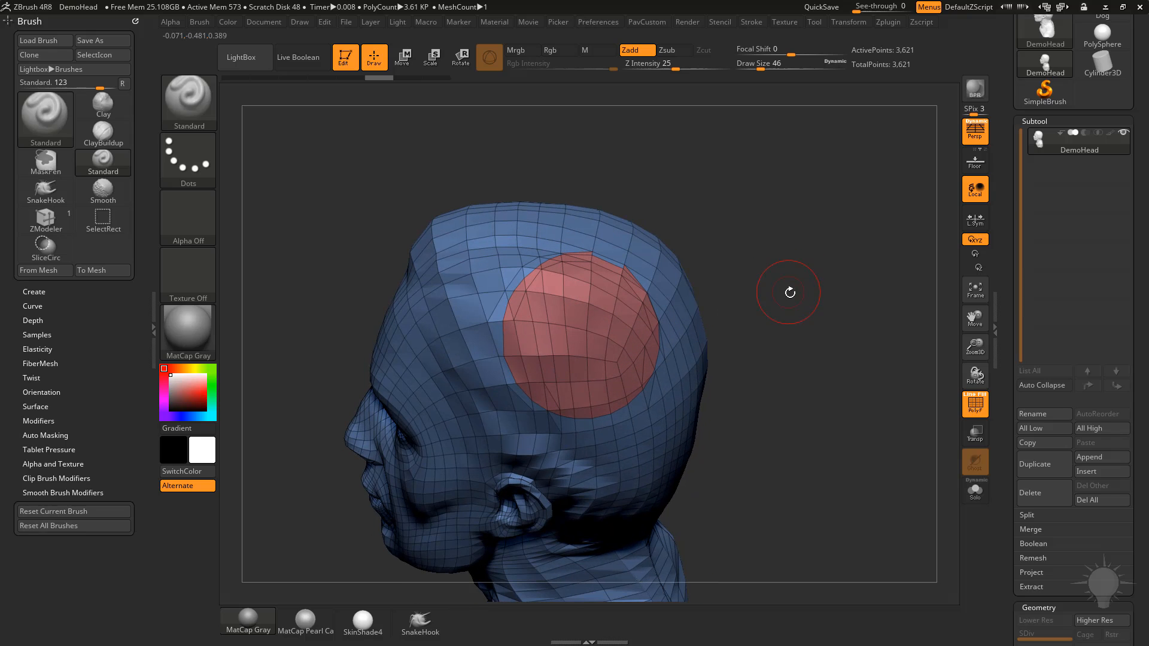
{"action": "key", "text": "b"}
{"action": "key", "text": "i"}
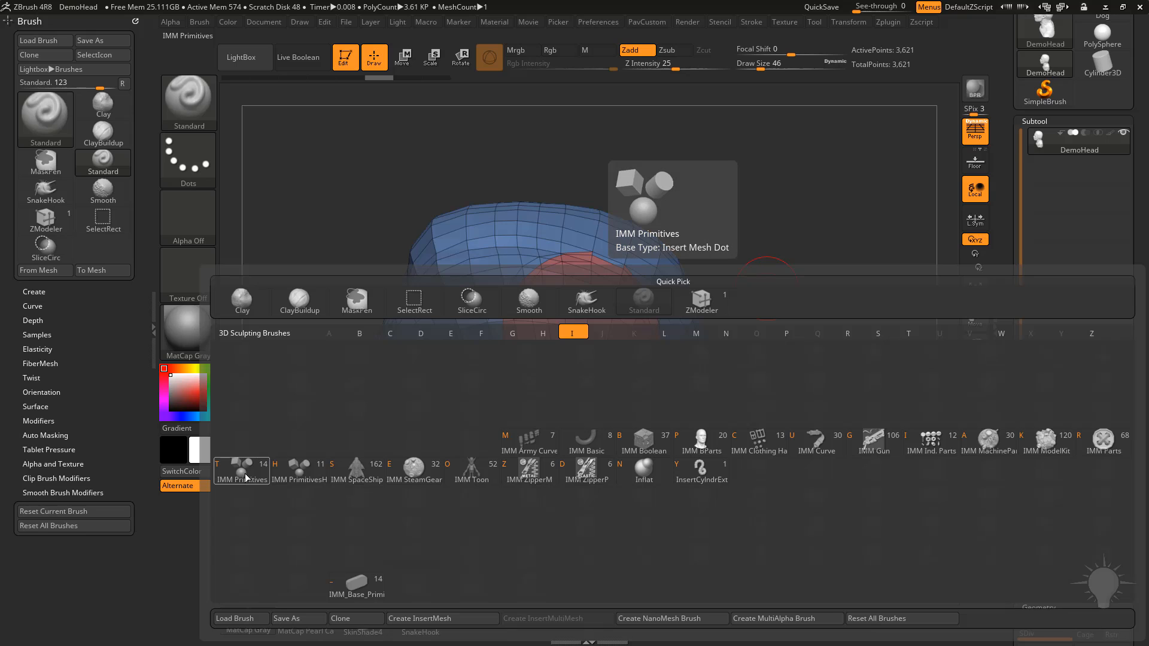
{"action": "left_click", "coordinate": [299, 470]}
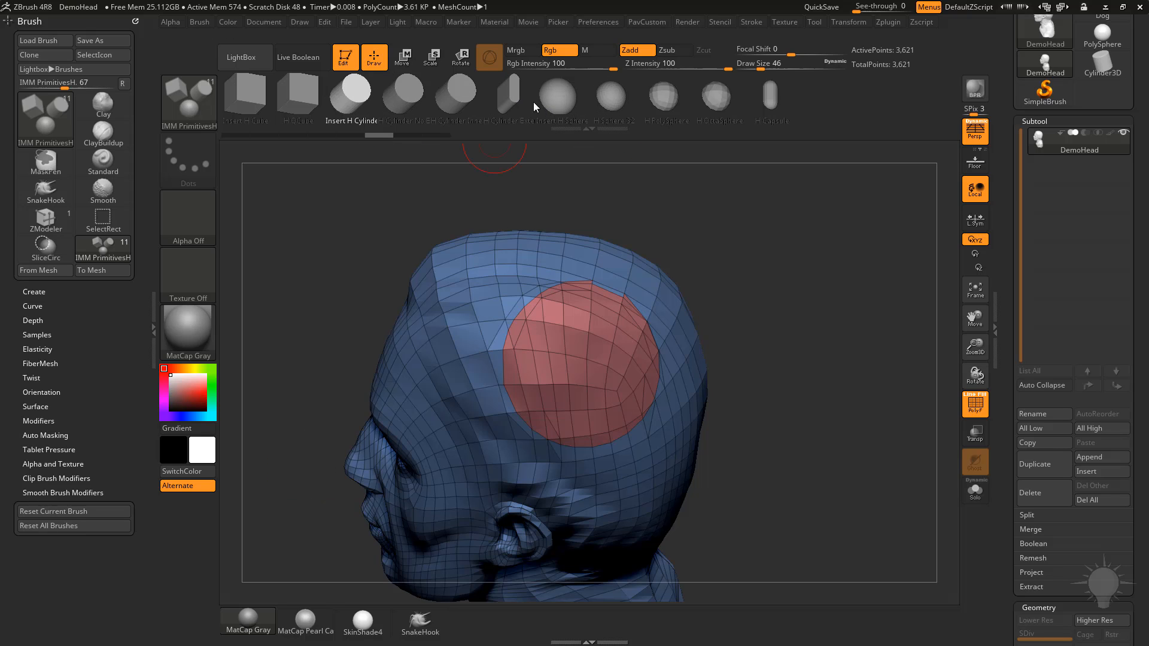
{"action": "left_click", "coordinate": [560, 97]}
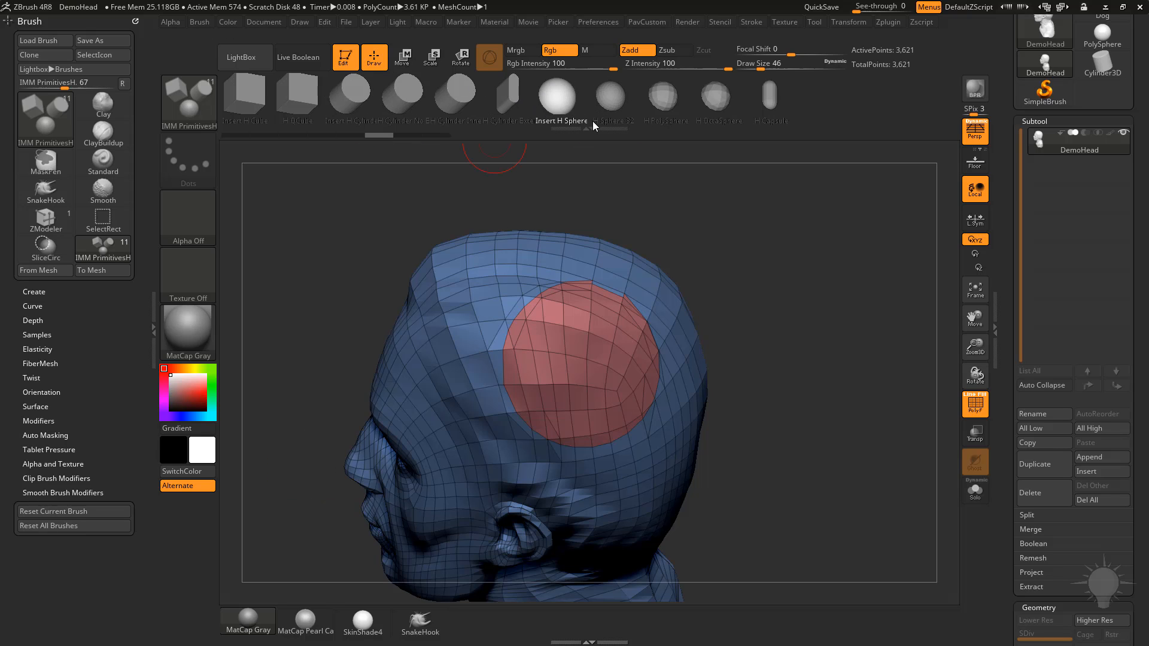
{"action": "left_click_drag", "start_coordinate": [772, 298], "coordinate": [738, 319]}
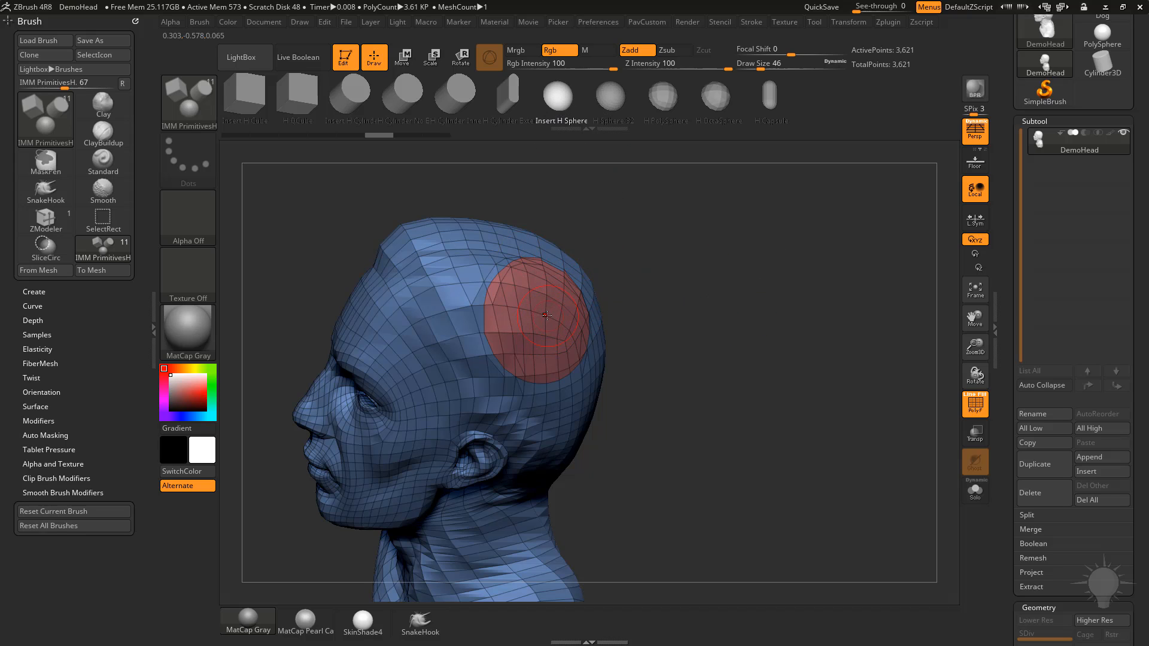
- Insert a half sphere on the head's circular polygroup and move it about 0.46 outward from the head
{"action": "left_click_drag", "start_coordinate": [547, 316], "coordinate": [603, 334]}
{"action": "left_click_drag", "start_coordinate": [680, 343], "coordinate": [713, 320]}
{"action": "key", "text": "w"}
{"action": "left_click_drag", "start_coordinate": [619, 318], "coordinate": [773, 340]}
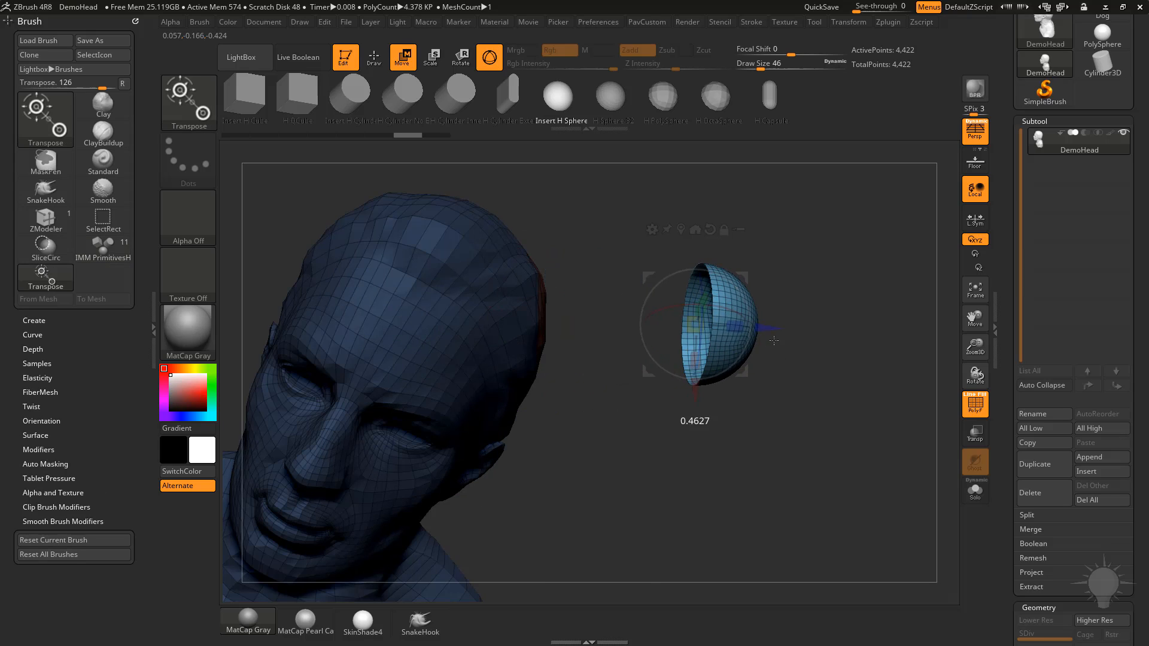
{"action": "key", "text": "q"}
{"action": "left_click_drag", "start_coordinate": [844, 413], "coordinate": [785, 419]}
{"action": "key", "text": "grave"}
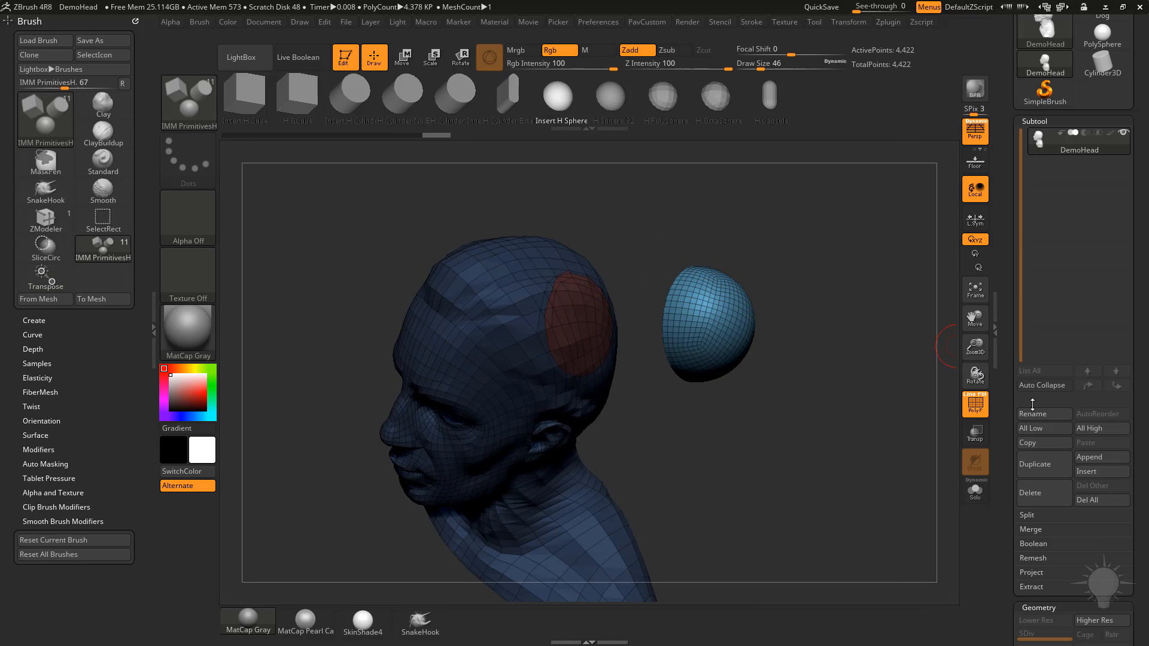
- Open the DynaMesh settings and bridge the half sphere to the head by clearing the mask, inspecting the connection
{"action": "left_click_drag", "start_coordinate": [1014, 417], "coordinate": [1039, 269]}
{"action": "key", "text": "shift"}
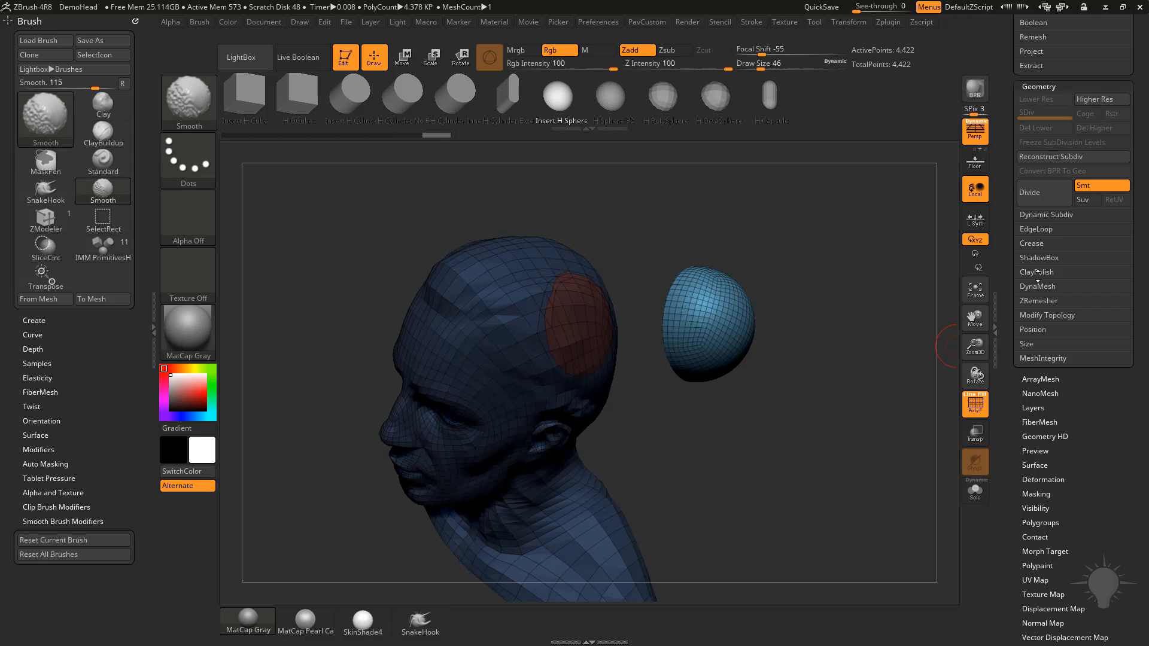
{"action": "left_click", "coordinate": [1035, 286], "text": "shift"}
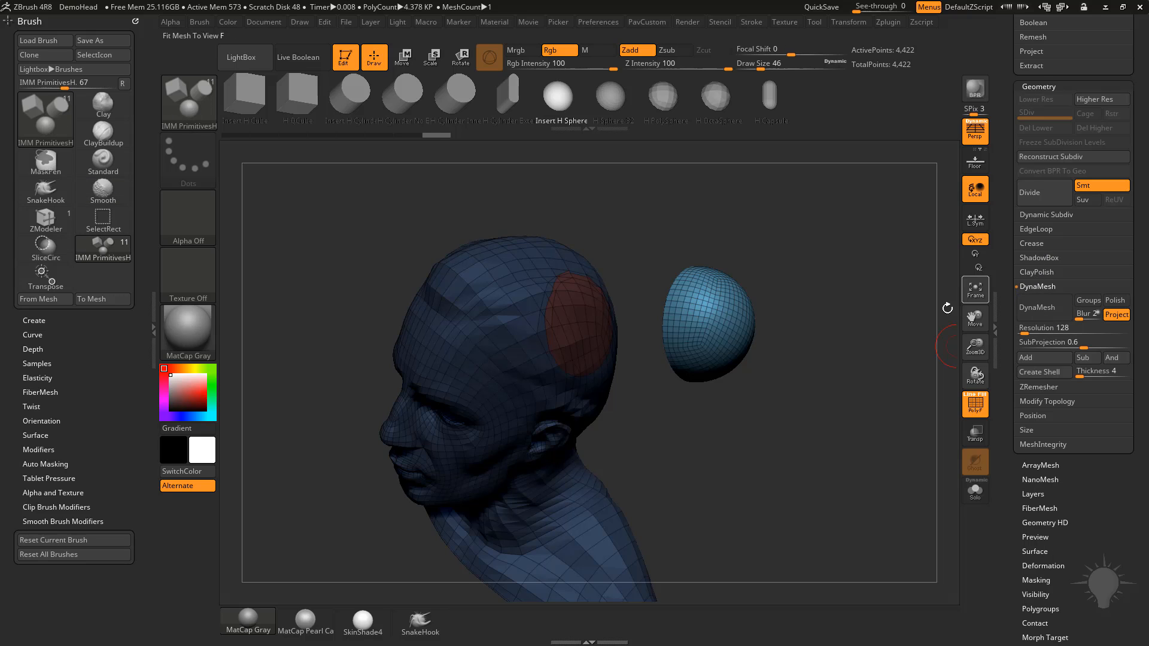
{"action": "mouse_move", "coordinate": [947, 308]}
{"action": "left_mouse_down"}
{"action": "mouse_move", "coordinate": [841, 328]}
{"action": "mouse_move", "coordinate": [935, 466]}
{"action": "left_mouse_up"}
{"action": "key", "text": "ctrl"}
{"action": "mouse_move", "coordinate": [890, 354]}
{"action": "left_mouse_down"}
{"action": "mouse_move", "coordinate": [781, 316]}
{"action": "mouse_move", "coordinate": [748, 276]}
{"action": "mouse_move", "coordinate": [694, 305]}
{"action": "left_mouse_up"}
{"action": "left_click_drag", "start_coordinate": [536, 458], "coordinate": [767, 373]}
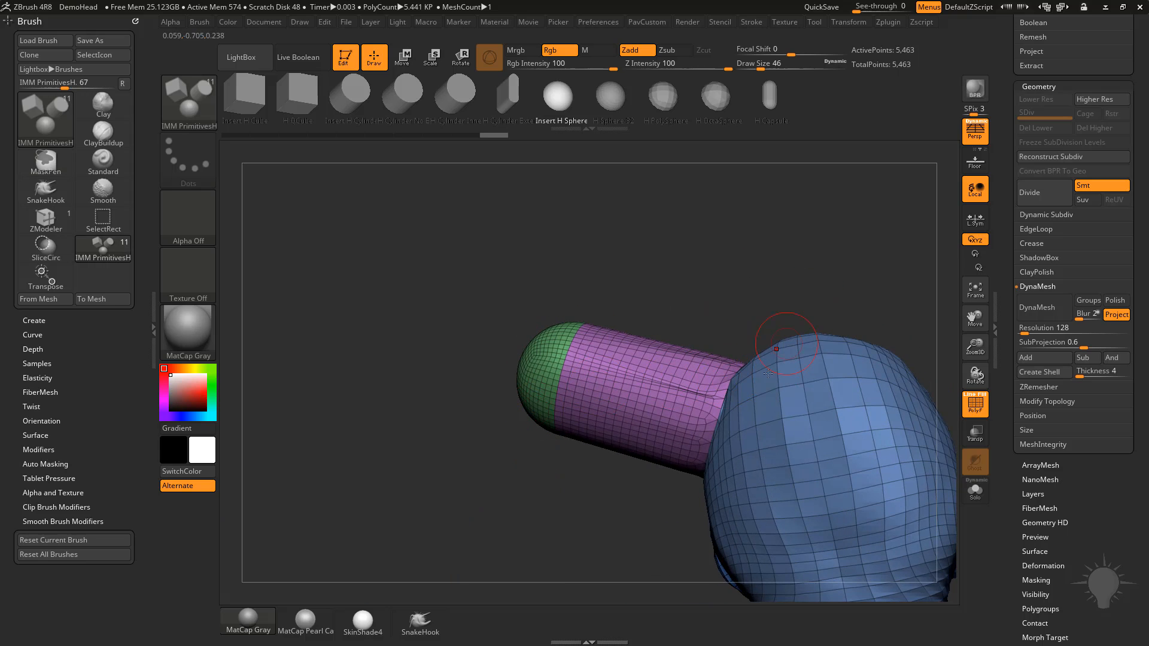
{"action": "left_click_drag", "start_coordinate": [749, 286], "coordinate": [867, 317]}
{"action": "left_click_drag", "start_coordinate": [790, 329], "coordinate": [768, 328]}
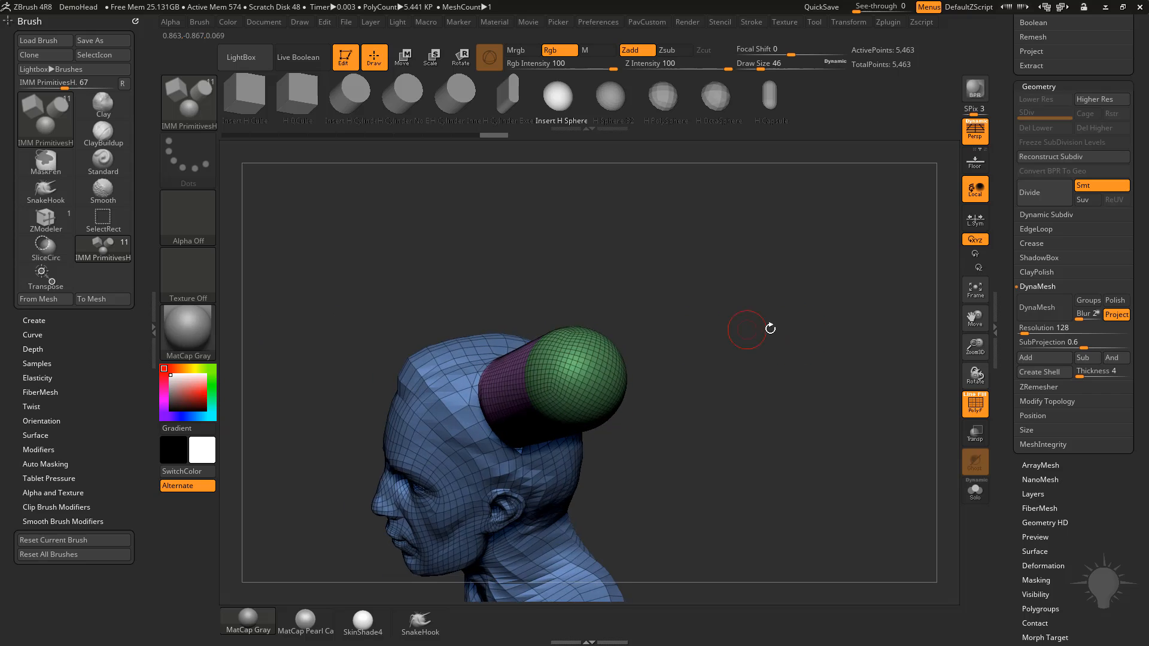
- Undo the half sphere's bridge, move and insertion on the head
{"action": "key", "text": "ctrl+z"}
{"action": "key", "text": "ctrl+z"}
{"action": "key", "text": "ctrl+z"}
{"action": "key", "text": "ctrl+z"}
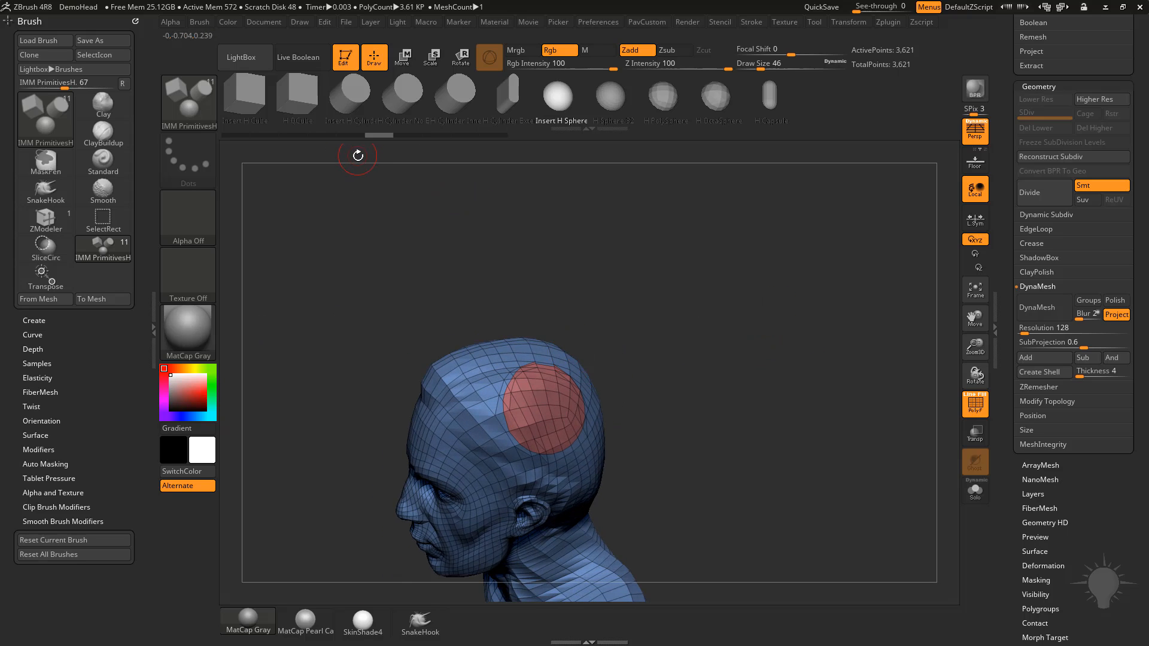
- Choose Insert H Cylinder and insert a cylinder projecting from the circular polygroup on the head
{"action": "key", "text": "m"}
{"action": "key", "text": "m"}
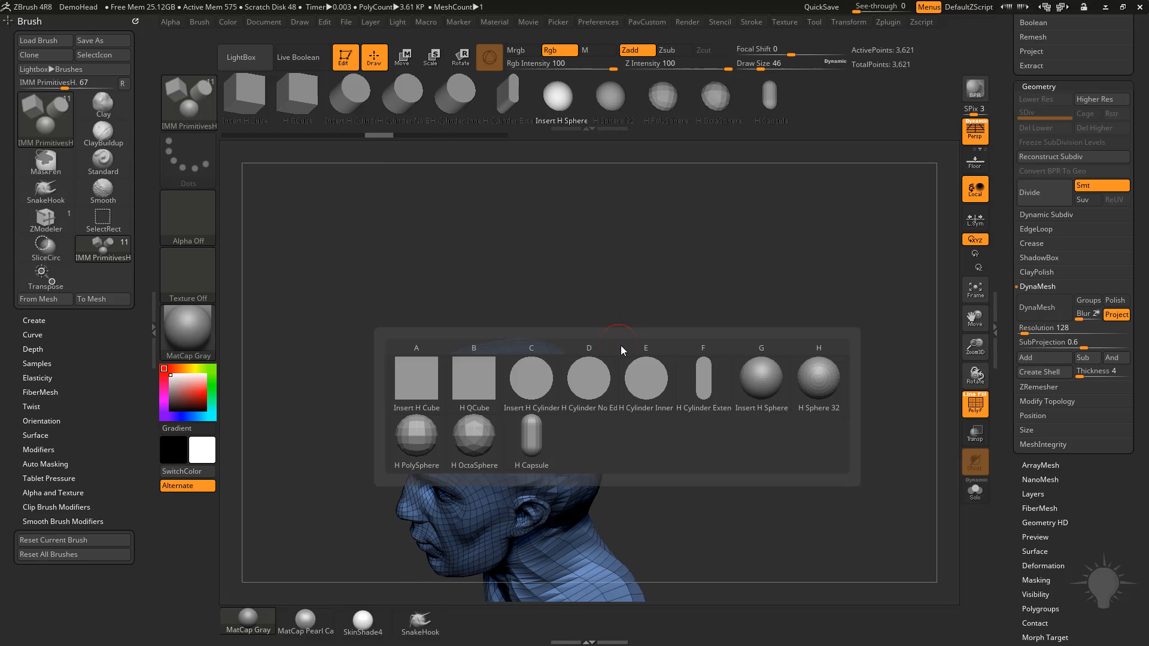
{"action": "key", "text": "c"}
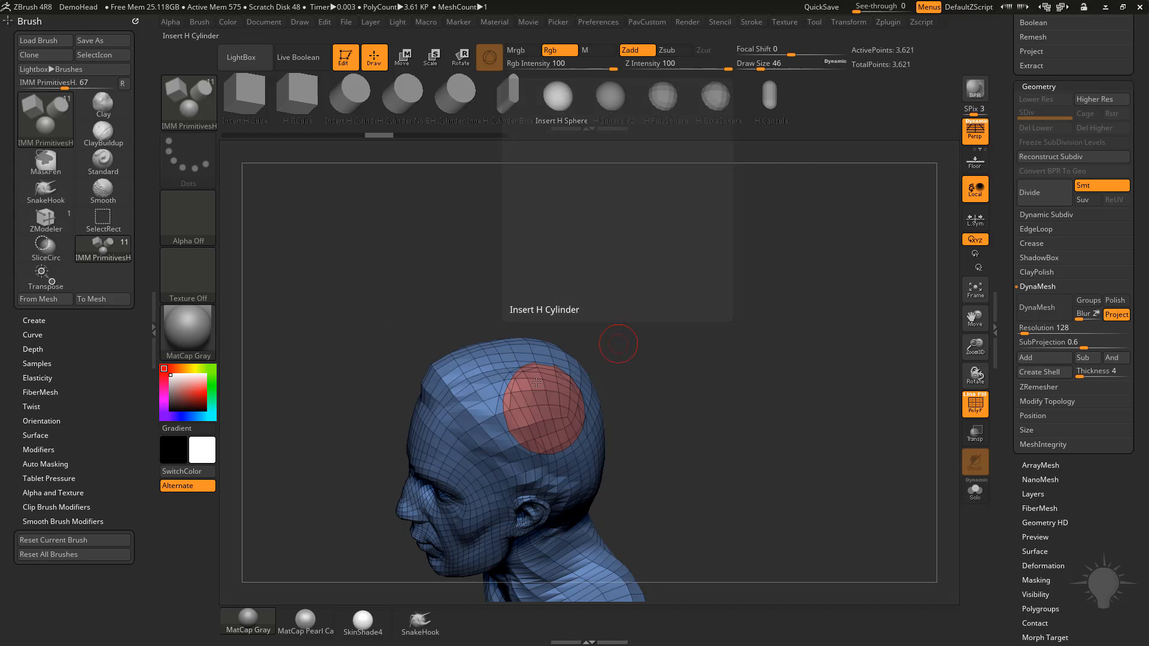
{"action": "right_click_drag", "start_coordinate": [559, 399], "coordinate": [652, 366]}
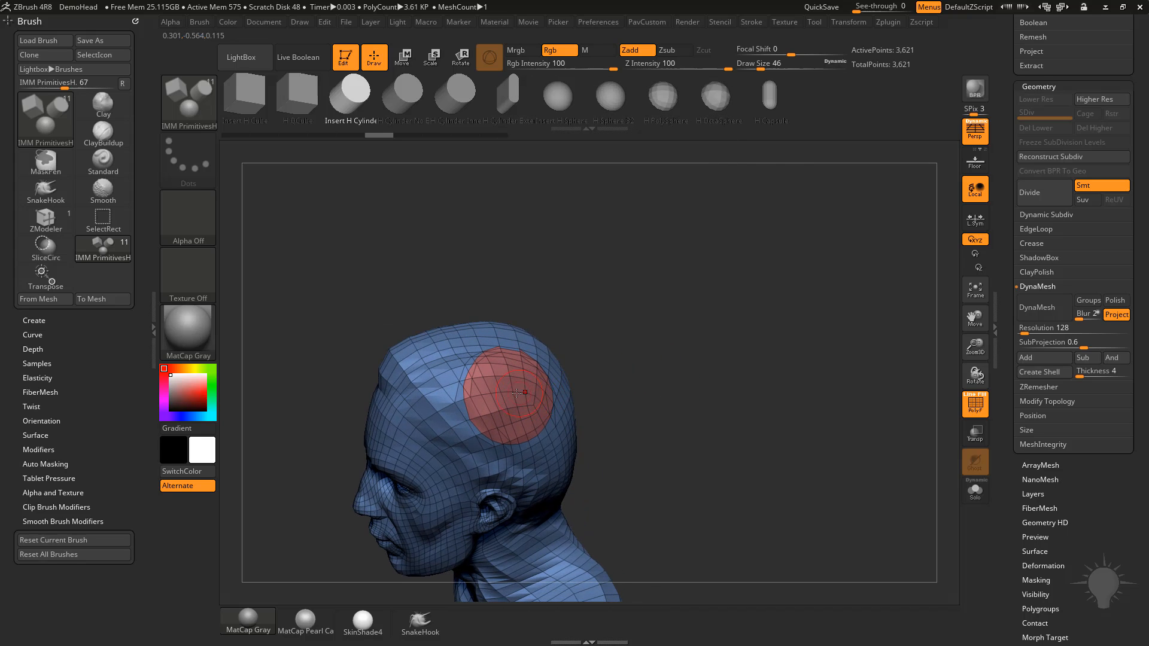
{"action": "left_click_drag", "start_coordinate": [516, 393], "coordinate": [521, 393]}
{"action": "left_click_drag", "start_coordinate": [691, 407], "coordinate": [735, 395]}
- Try to bridge the cylinder to the head by clearing the mask, and undo it
{"action": "left_click_drag", "start_coordinate": [747, 294], "coordinate": [831, 454], "text": "ctrl"}
{"action": "mouse_move", "coordinate": [782, 377]}
{"action": "right_mouse_down", "text": "ctrl"}
{"action": "mouse_move", "coordinate": [780, 410]}
{"action": "mouse_move", "coordinate": [792, 377]}
{"action": "mouse_move", "coordinate": [801, 388]}
{"action": "right_mouse_up", "text": "ctrl"}
{"action": "key", "text": "ctrl+z"}
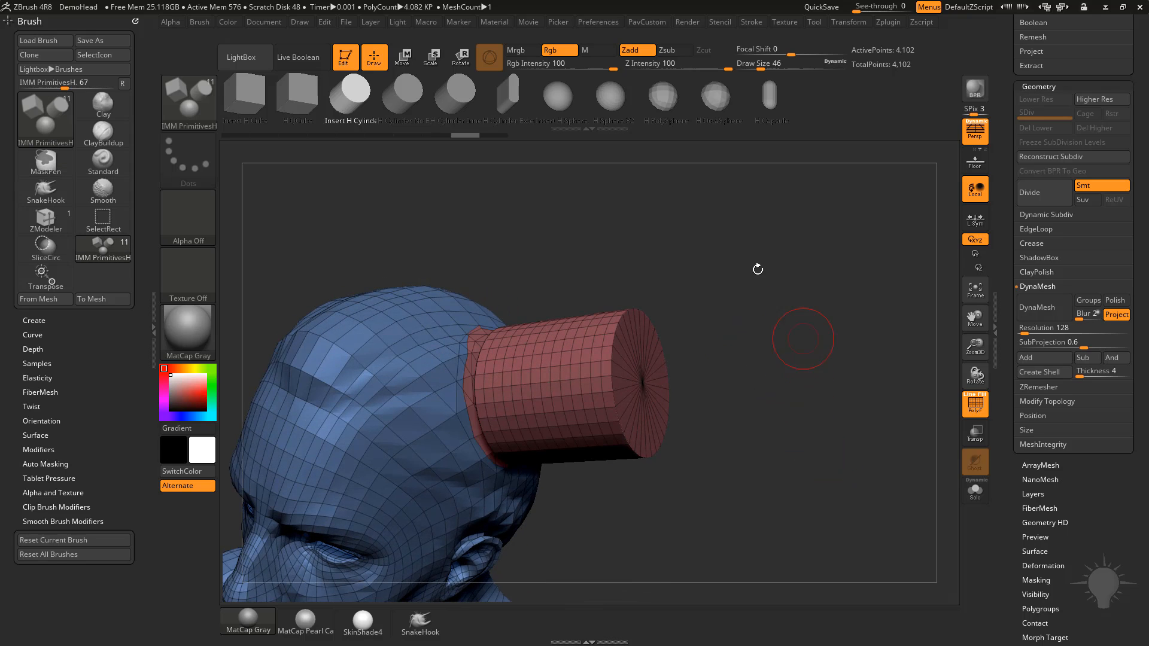
- Turn off Smt for subdivision and bridge the cylinder to the head by clearing the mask
{"action": "left_click", "coordinate": [1087, 186]}
{"action": "left_click_drag", "start_coordinate": [1007, 179], "coordinate": [1007, 265]}
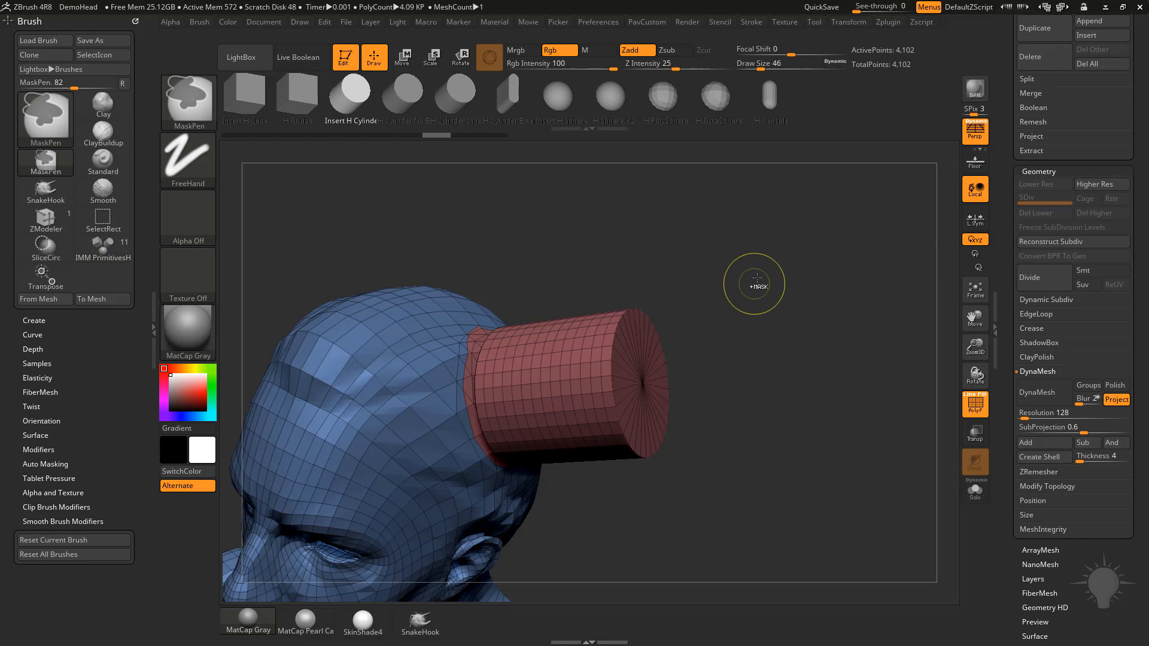
{"action": "left_click_drag", "start_coordinate": [756, 286], "coordinate": [833, 404], "text": "ctrl"}
{"action": "left_click_drag", "start_coordinate": [796, 321], "coordinate": [835, 414], "text": "ctrl"}
{"action": "right_click_drag", "start_coordinate": [828, 385], "coordinate": [743, 319]}
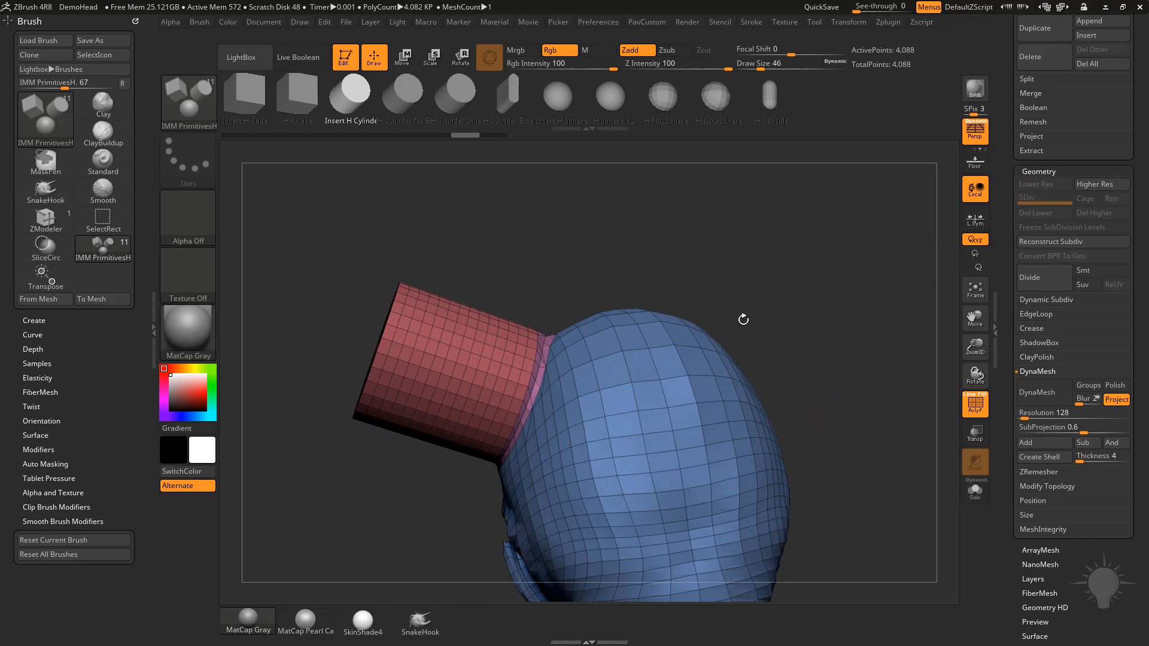
- Set the draw size to 17 and hide the polyframe on the head
{"action": "key", "text": "s"}
{"action": "left_click_drag", "start_coordinate": [827, 310], "coordinate": [817, 310]}
{"action": "mouse_move", "coordinate": [817, 310]}
{"action": "left_mouse_down"}
{"action": "mouse_move", "coordinate": [871, 298]}
{"action": "mouse_move", "coordinate": [889, 337]}
{"action": "mouse_move", "coordinate": [866, 362]}
{"action": "mouse_move", "coordinate": [868, 338]}
{"action": "left_mouse_up"}
{"action": "left_click", "coordinate": [965, 403]}
{"action": "left_click_drag", "start_coordinate": [887, 412], "coordinate": [886, 393], "text": "alt"}
- Preview the head and cylinder with Dynamic Subdiv, choosing Always YES for auto-activation, and turn the smoothing off
{"action": "key", "text": "shift+d"}
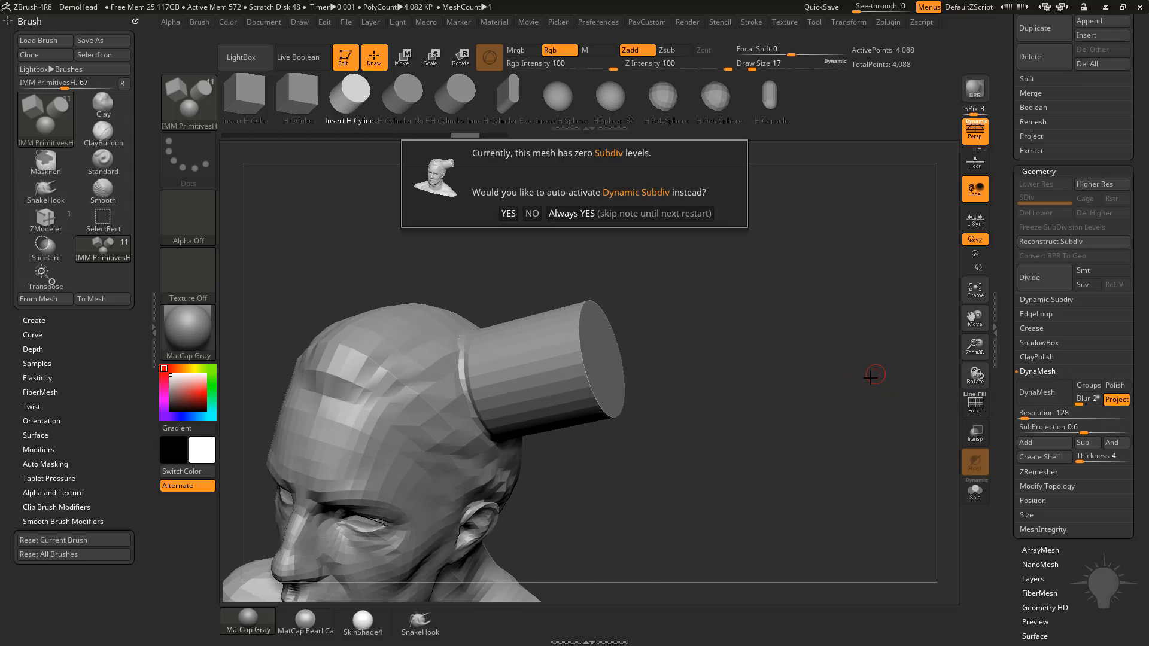
{"action": "left_click", "coordinate": [560, 215]}
{"action": "mouse_move", "coordinate": [880, 325]}
{"action": "left_mouse_down"}
{"action": "mouse_move", "coordinate": [776, 300]}
{"action": "mouse_move", "coordinate": [837, 286]}
{"action": "mouse_move", "coordinate": [790, 299]}
{"action": "mouse_move", "coordinate": [875, 318]}
{"action": "left_mouse_up"}
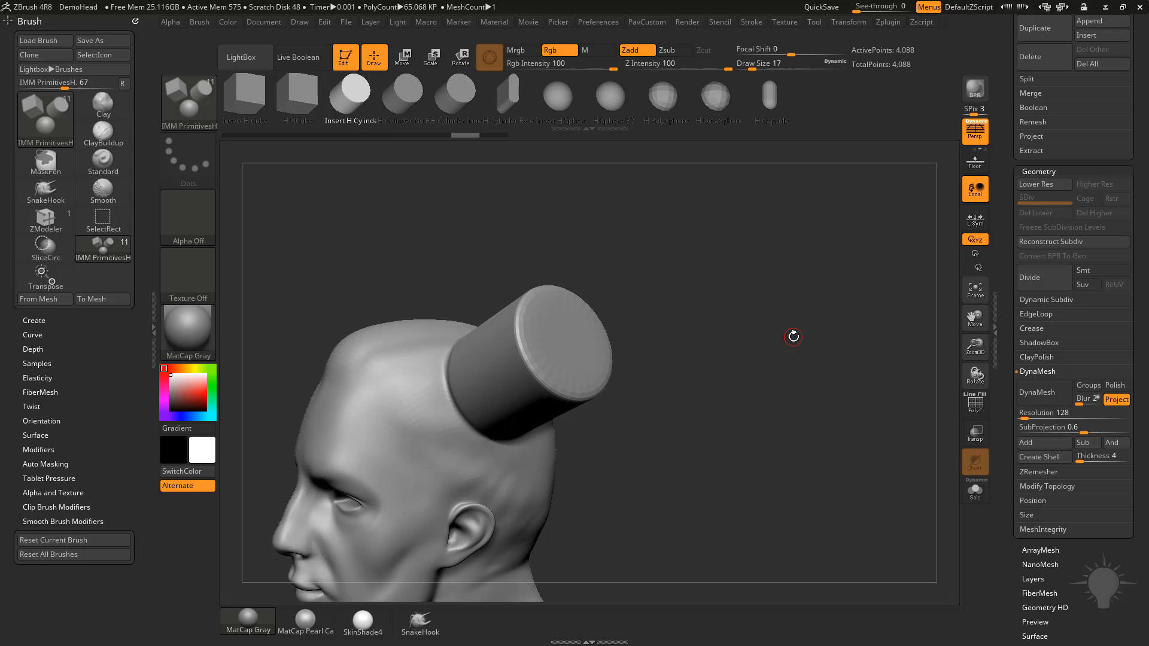
{"action": "key", "text": "shift+d"}
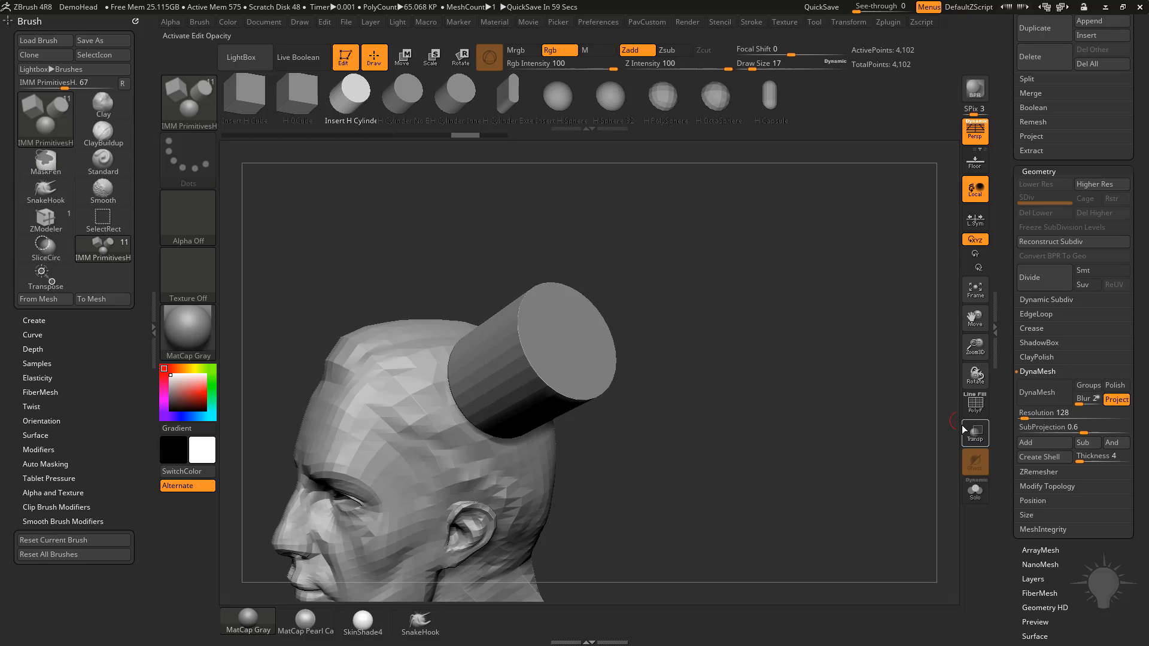
- Show the polyframe on the head and bridged cylinder, and redo the last undone change
{"action": "key", "text": "shift+f"}
{"action": "left_click_drag", "start_coordinate": [830, 321], "coordinate": [812, 365], "text": "alt"}
{"action": "key", "text": "ctrl+shift+z"}
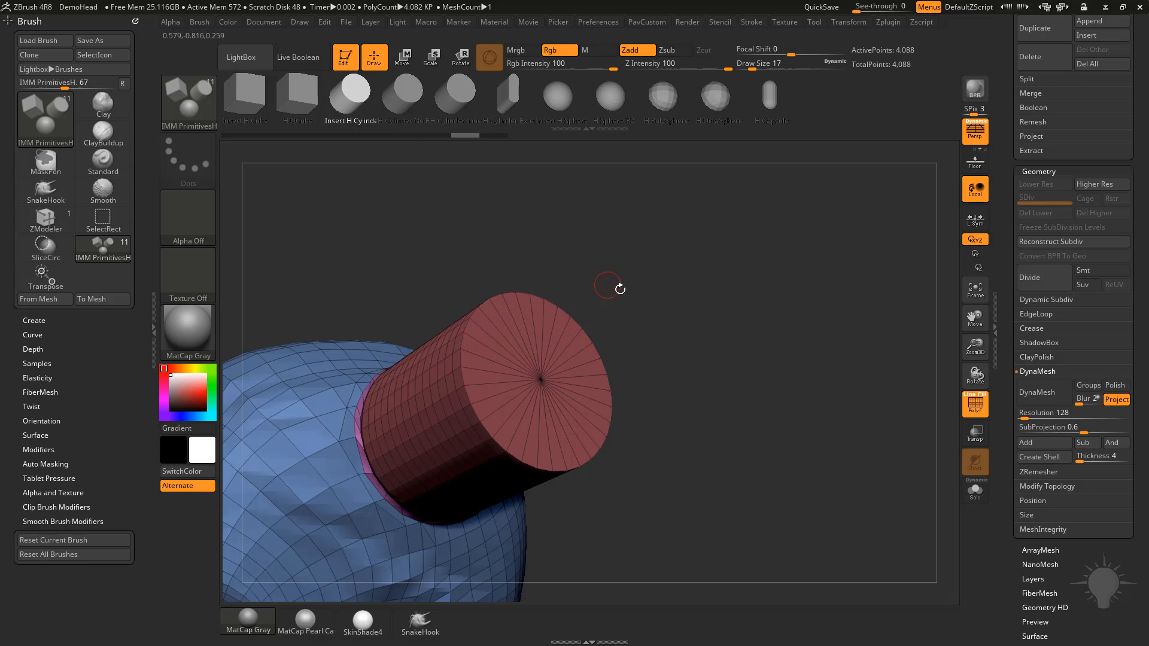
{"action": "left_click_drag", "start_coordinate": [620, 288], "coordinate": [537, 402]}
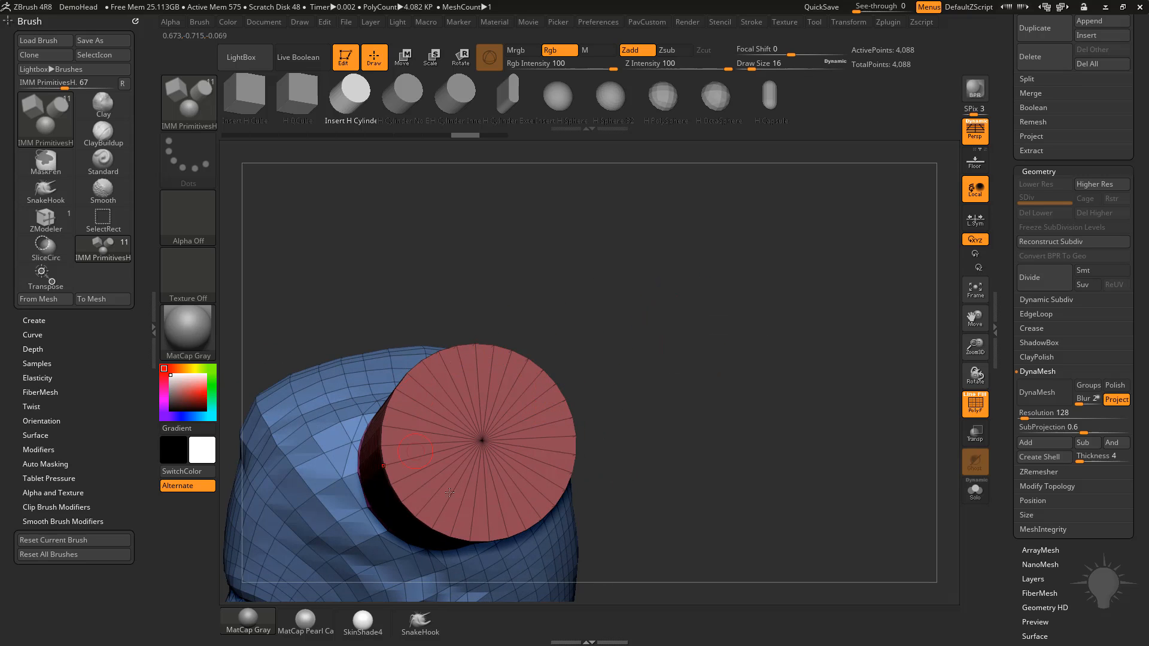
{"action": "mouse_move", "coordinate": [652, 304]}
{"action": "left_mouse_down"}
{"action": "mouse_move", "coordinate": [618, 318]}
{"action": "mouse_move", "coordinate": [682, 288]}
{"action": "mouse_move", "coordinate": [734, 284]}
{"action": "left_mouse_up"}
- Isolate the cylinder's end cap with SelectLasso, give it its own polygroup, and show the whole mesh again
{"action": "left_click", "coordinate": [202, 112], "text": "ctrl+shift"}
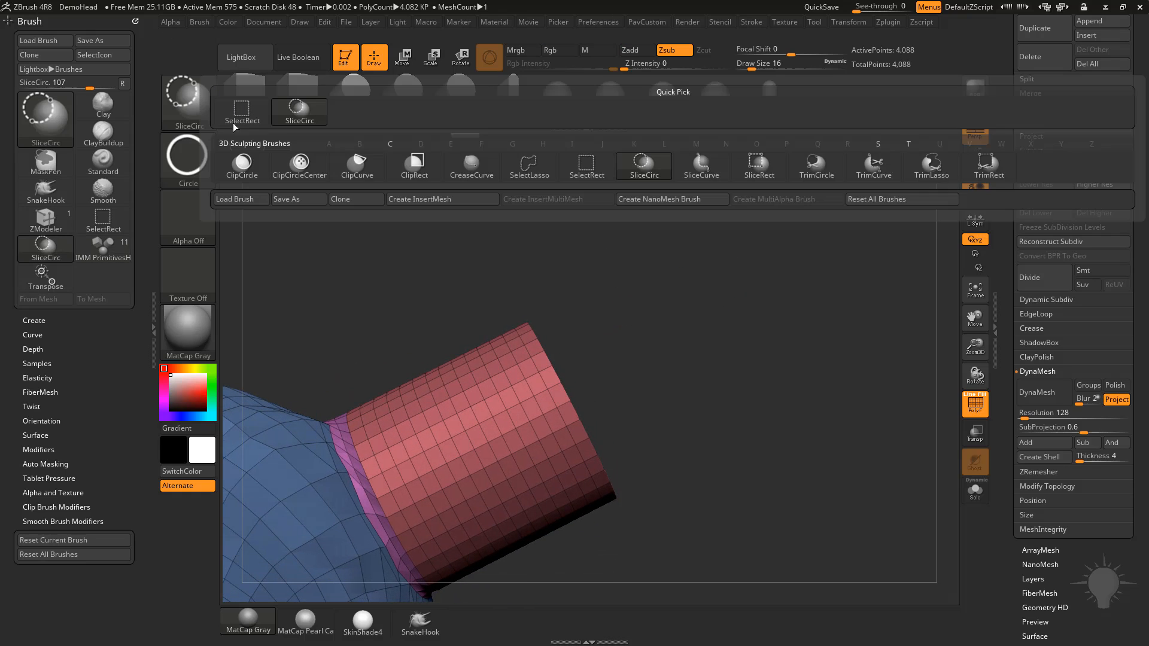
{"action": "left_click", "coordinate": [528, 163]}
{"action": "mouse_move", "coordinate": [508, 287]}
{"action": "left_mouse_down", "text": "ctrl+shift"}
{"action": "mouse_move", "coordinate": [607, 290]}
{"action": "mouse_move", "coordinate": [682, 556]}
{"action": "mouse_move", "coordinate": [658, 577]}
{"action": "left_mouse_up", "text": "ctrl+shift"}
{"action": "mouse_move", "coordinate": [793, 395]}
{"action": "left_mouse_down"}
{"action": "mouse_move", "coordinate": [749, 410]}
{"action": "mouse_move", "coordinate": [764, 379]}
{"action": "mouse_move", "coordinate": [725, 384]}
{"action": "left_mouse_up"}
{"action": "left_click", "coordinate": [739, 422], "text": "ctrl+shift"}
- Inset the cylinder's end cap with ZModeler, using the Inset action with Polygroup Island target and Inset Region modifier
{"action": "key", "text": "b"}
{"action": "key", "text": "z"}
{"action": "key", "text": "m"}
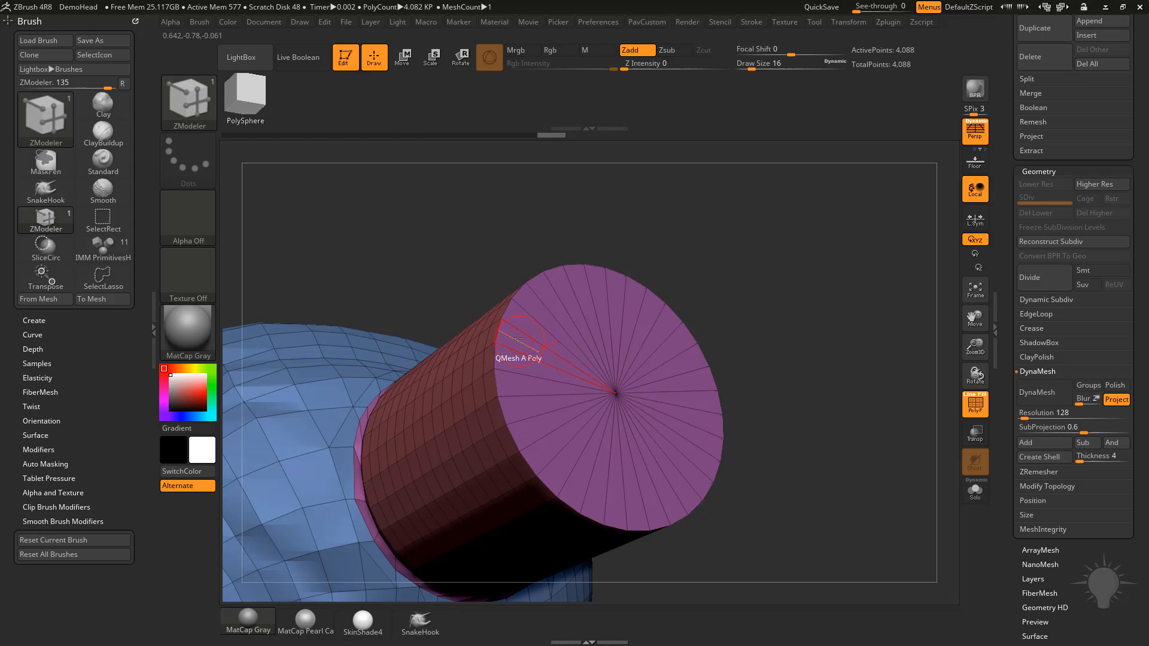
{"action": "key", "text": "space"}
{"action": "key", "text": "space"}
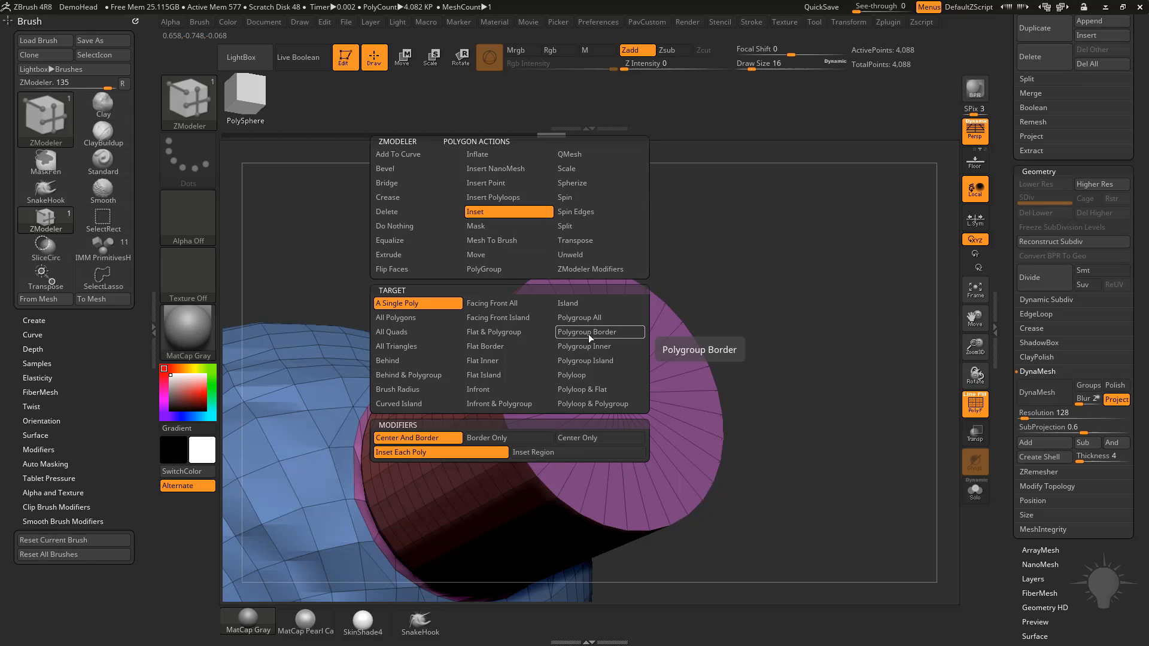
{"action": "left_click", "coordinate": [588, 359]}
{"action": "left_click", "coordinate": [562, 453]}
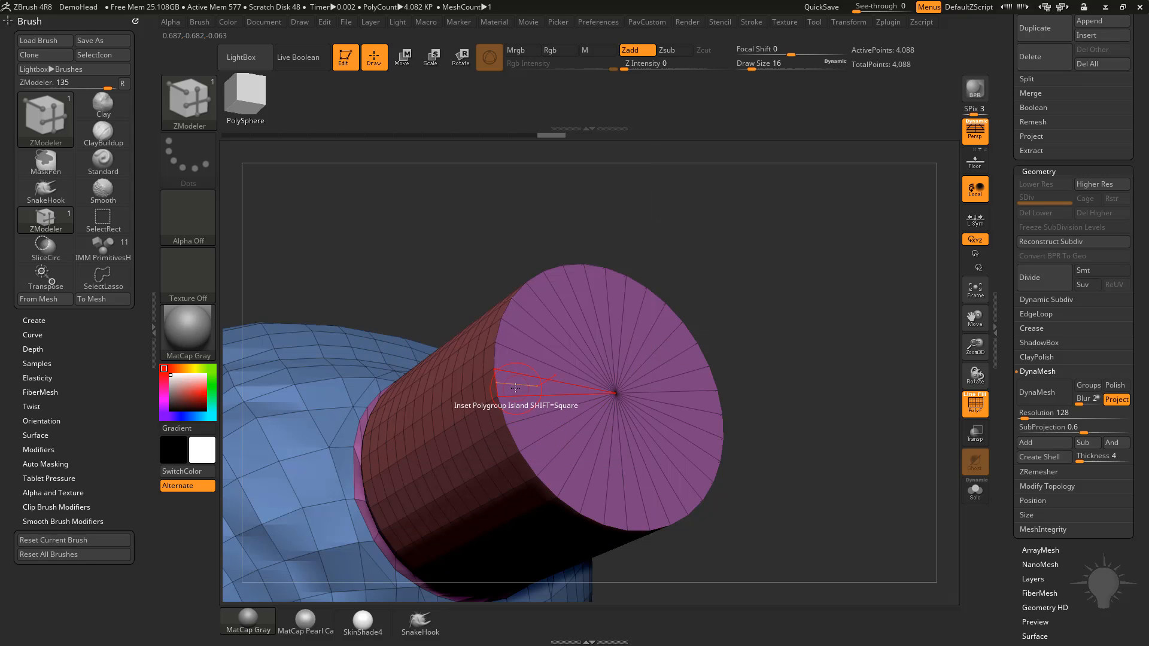
{"action": "left_click_drag", "start_coordinate": [525, 397], "coordinate": [530, 391]}
{"action": "left_click_drag", "start_coordinate": [768, 298], "coordinate": [725, 313]}
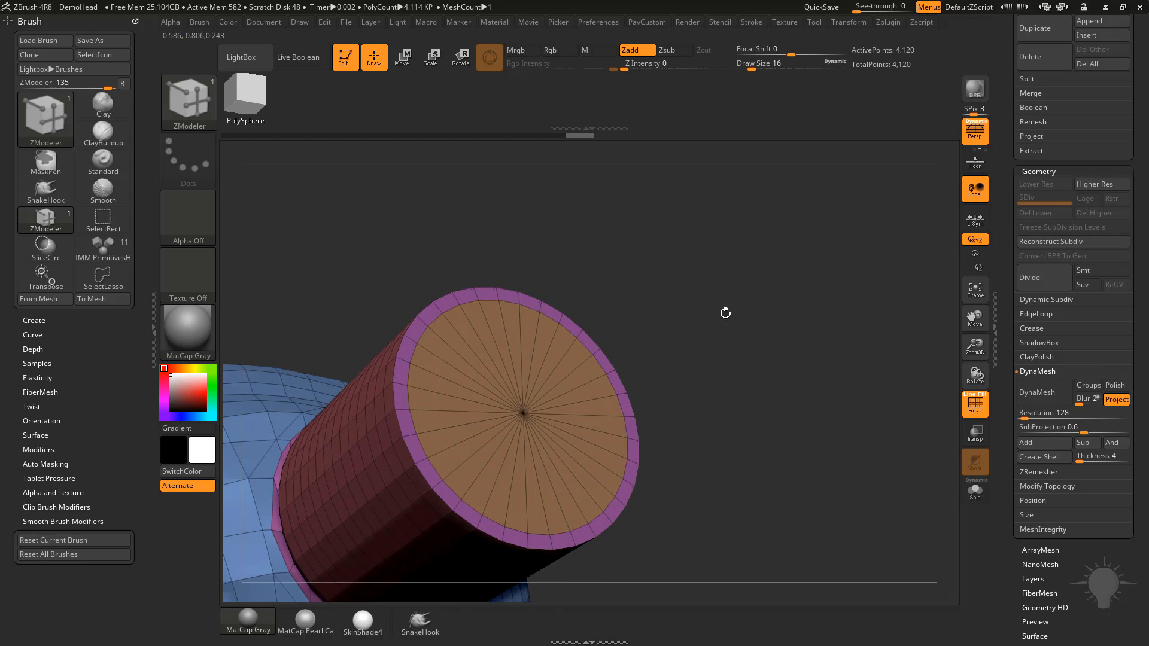
- Select the IMM Boolean brush and its PortAccess mesh for the inset cap
{"action": "left_click_drag", "start_coordinate": [672, 359], "coordinate": [790, 291]}
{"action": "key", "text": "b"}
{"action": "key", "text": "i"}
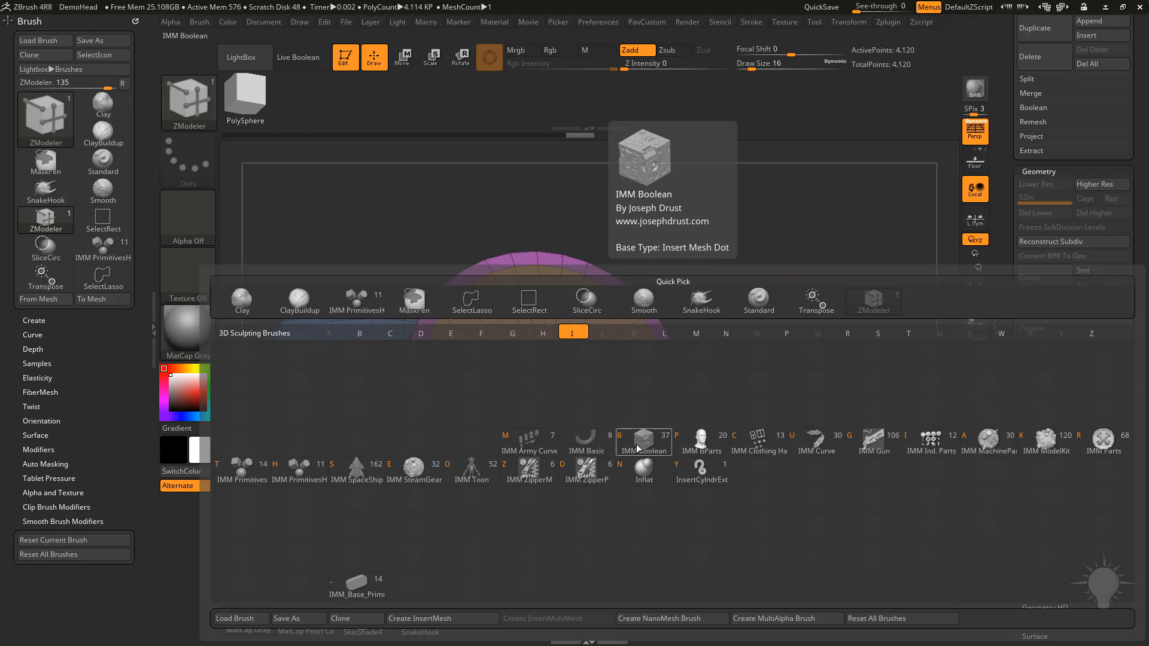
{"action": "left_click", "coordinate": [661, 434]}
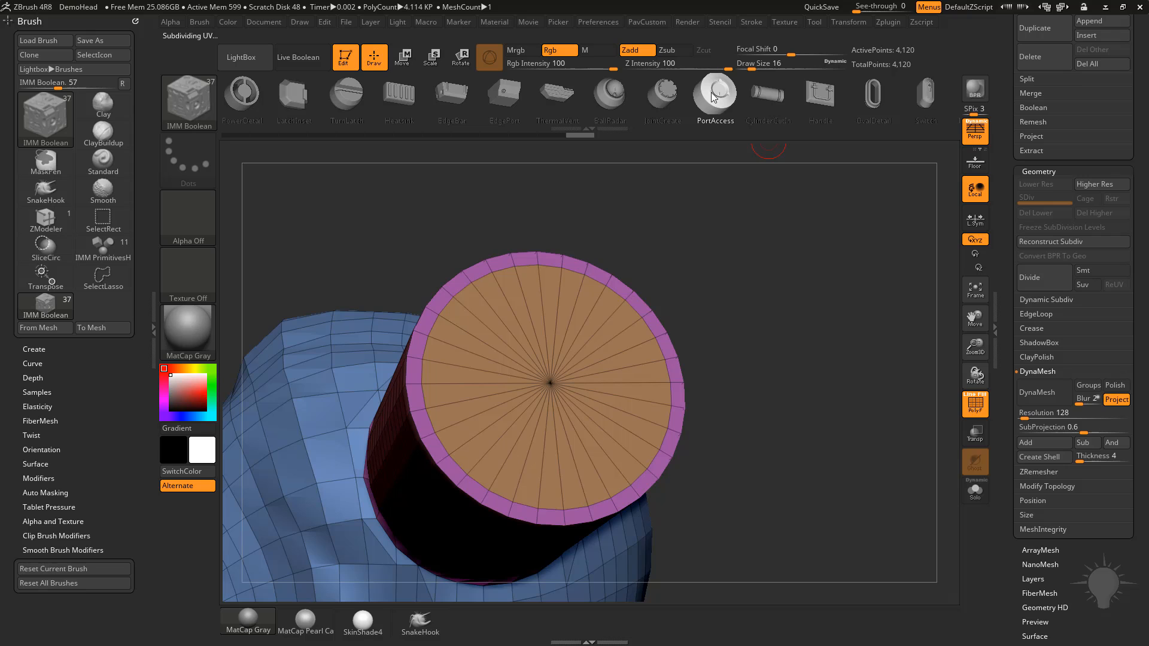
- Try inserting the PortAccess mesh at the centre of the cylinder's cap, and undo it
{"action": "left_click_drag", "start_coordinate": [549, 384], "coordinate": [643, 413]}
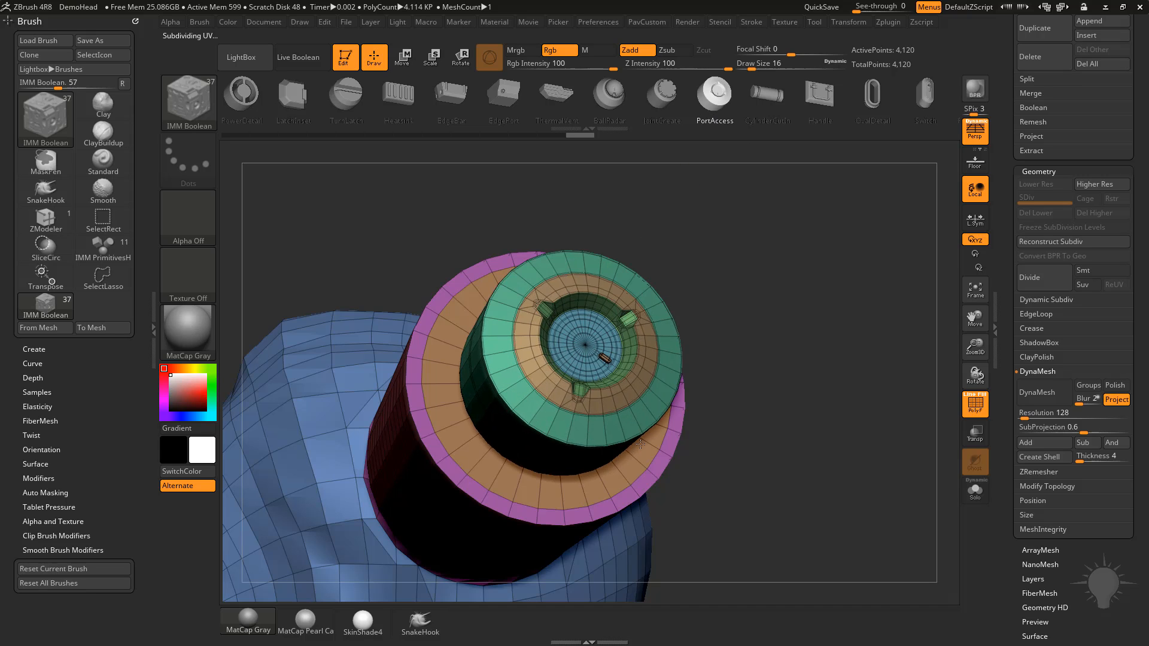
{"action": "mouse_move", "coordinate": [727, 353]}
{"action": "left_mouse_down"}
{"action": "mouse_move", "coordinate": [802, 342]}
{"action": "mouse_move", "coordinate": [763, 340]}
{"action": "left_mouse_up"}
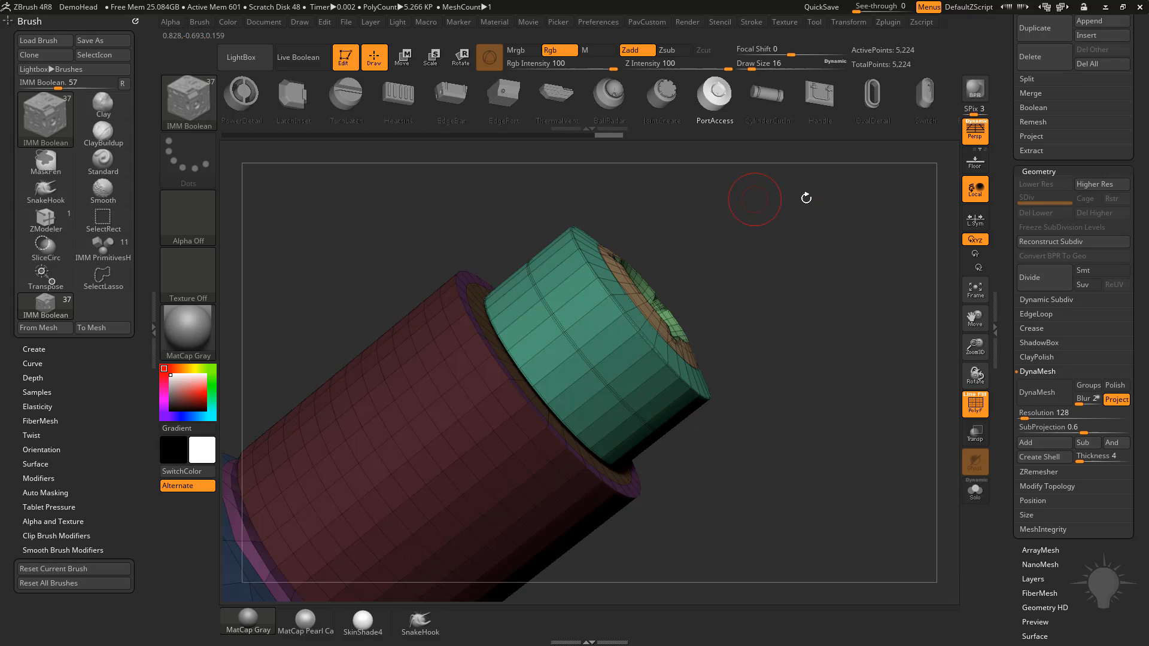
{"action": "key", "text": "ctrl+z"}
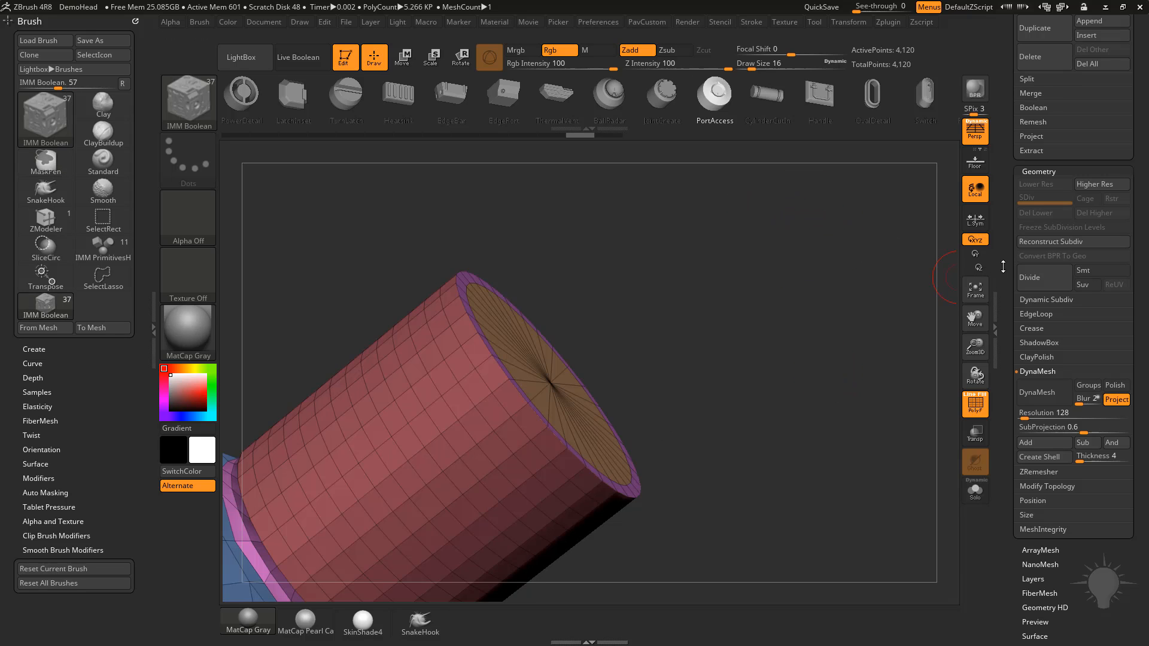
- Leave edit mode, clear the canvas, and choose Ring3D as the active tool
{"action": "left_click_drag", "start_coordinate": [1003, 267], "coordinate": [975, 527]}
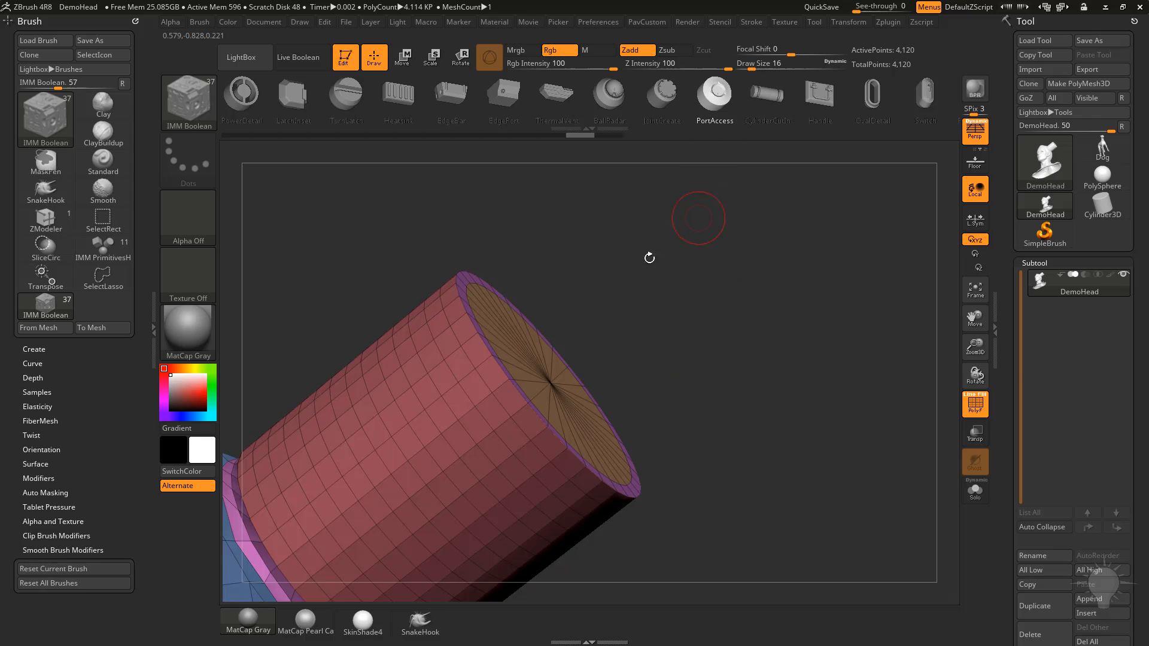
{"action": "key", "text": "t"}
{"action": "key", "text": "ctrl+n"}
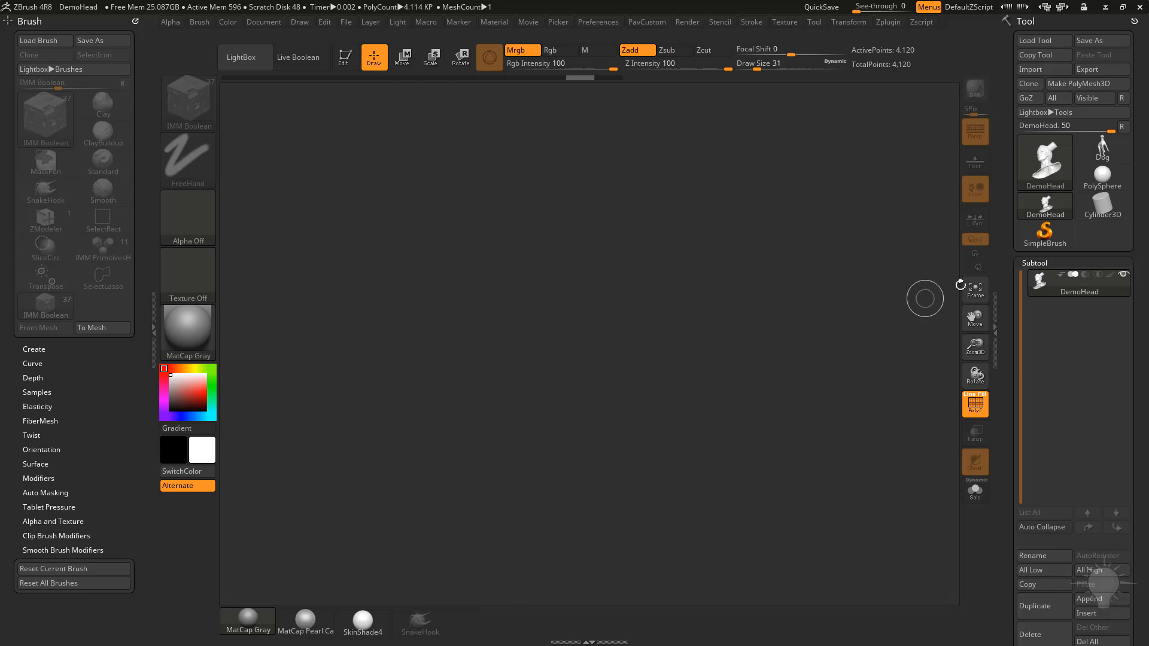
{"action": "left_click", "coordinate": [1045, 234]}
{"action": "left_click", "coordinate": [1045, 161]}
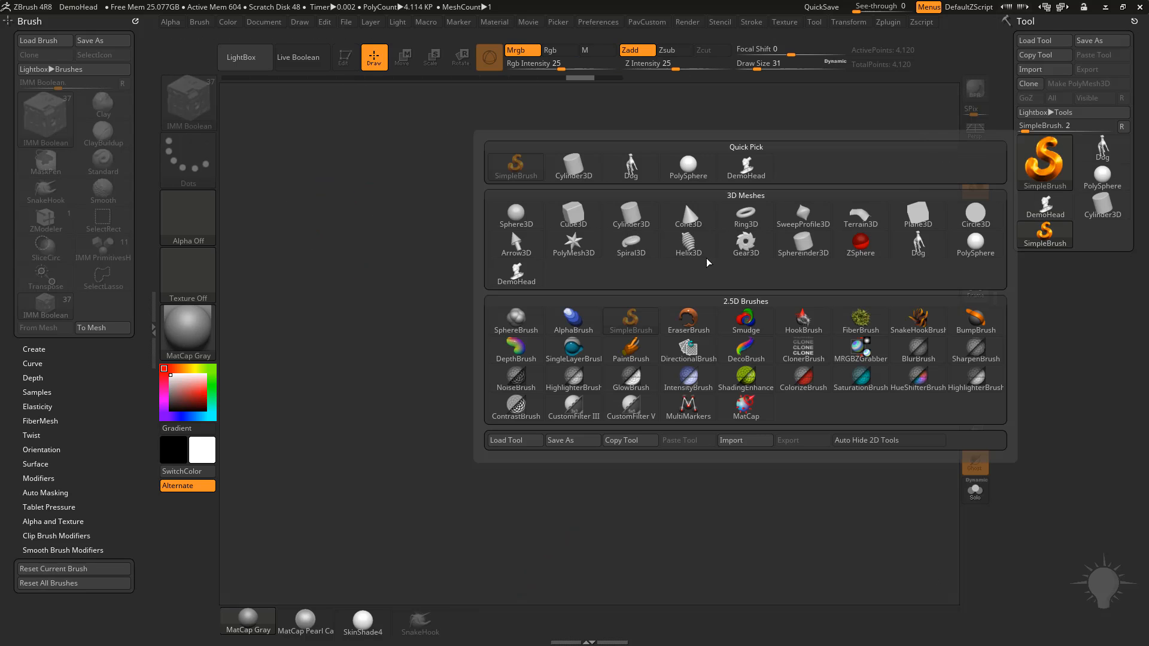
{"action": "left_click", "coordinate": [745, 215]}
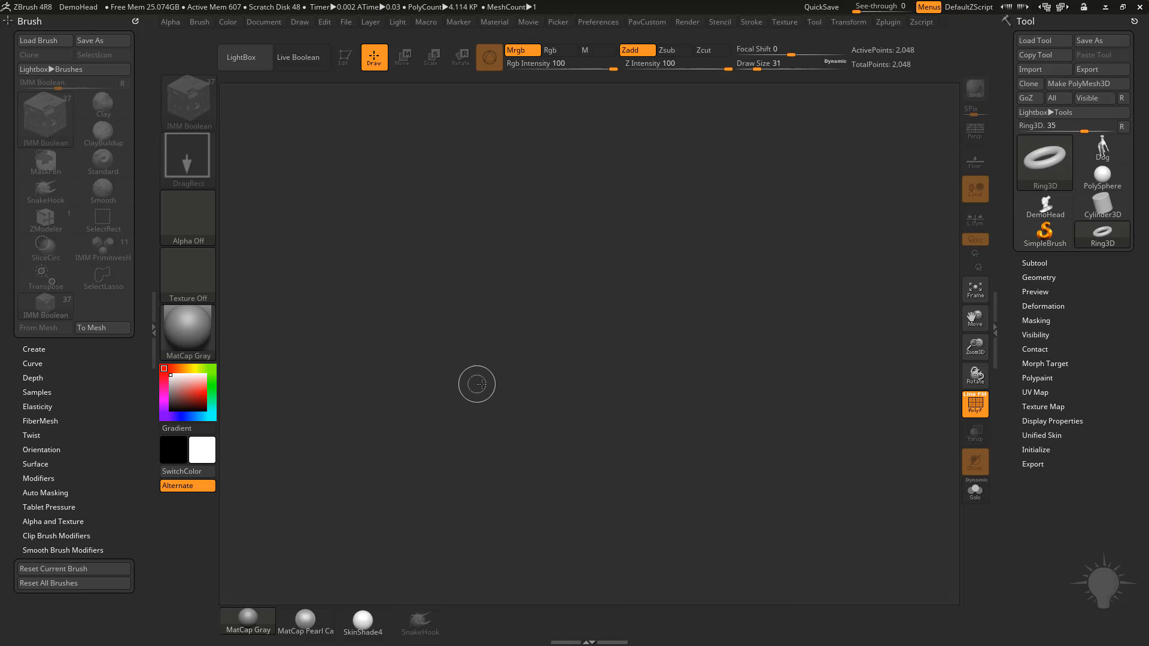
- Draw a ring on the empty canvas, enter edit mode, and convert it to a PolyMesh3D
{"action": "left_click_drag", "start_coordinate": [481, 380], "coordinate": [525, 476]}
{"action": "left_click", "coordinate": [345, 58]}
{"action": "left_click_drag", "start_coordinate": [495, 203], "coordinate": [720, 313], "text": "shift"}
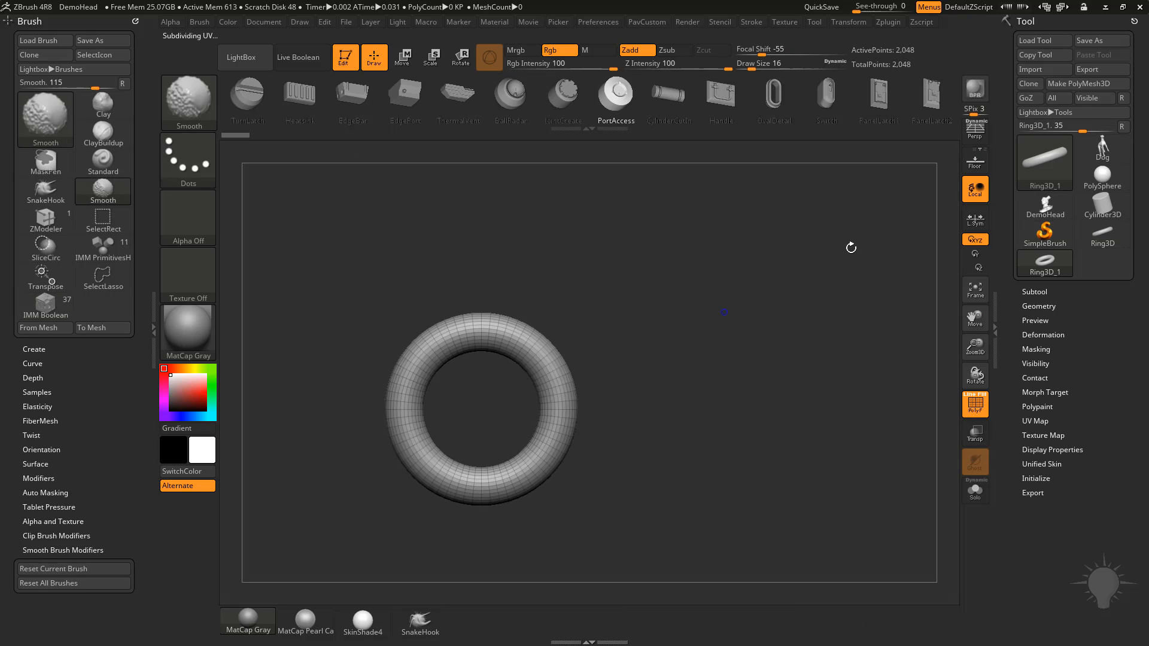
{"action": "left_click", "coordinate": [1083, 85]}
{"action": "left_click_drag", "start_coordinate": [712, 262], "coordinate": [799, 273]}
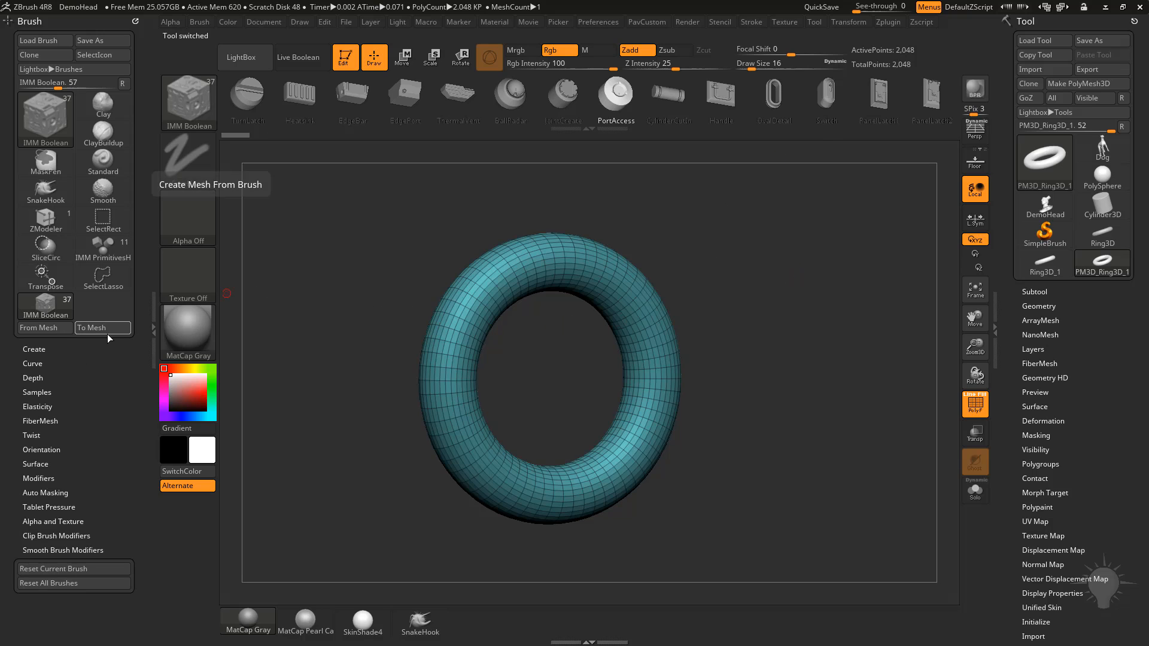
- Replace the ring with the PortAccess mesh of the IMM Boolean brush while in Move mode
{"action": "left_click", "coordinate": [1039, 305]}
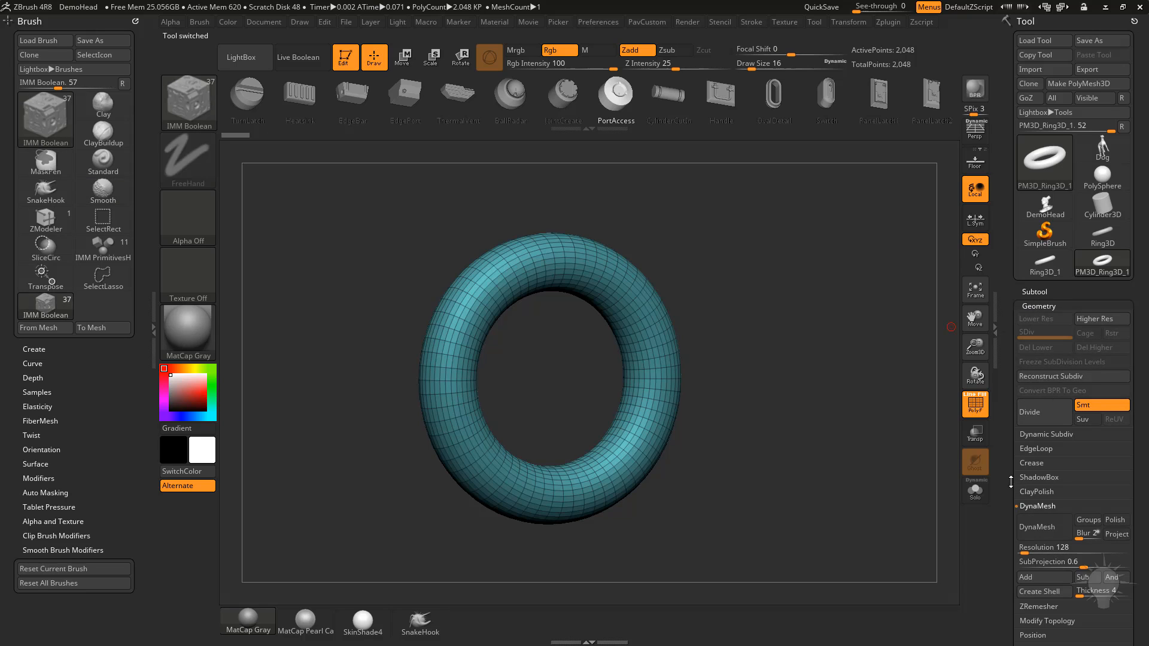
{"action": "left_click_drag", "start_coordinate": [1010, 481], "coordinate": [1011, 411]}
{"action": "left_click", "coordinate": [1042, 550]}
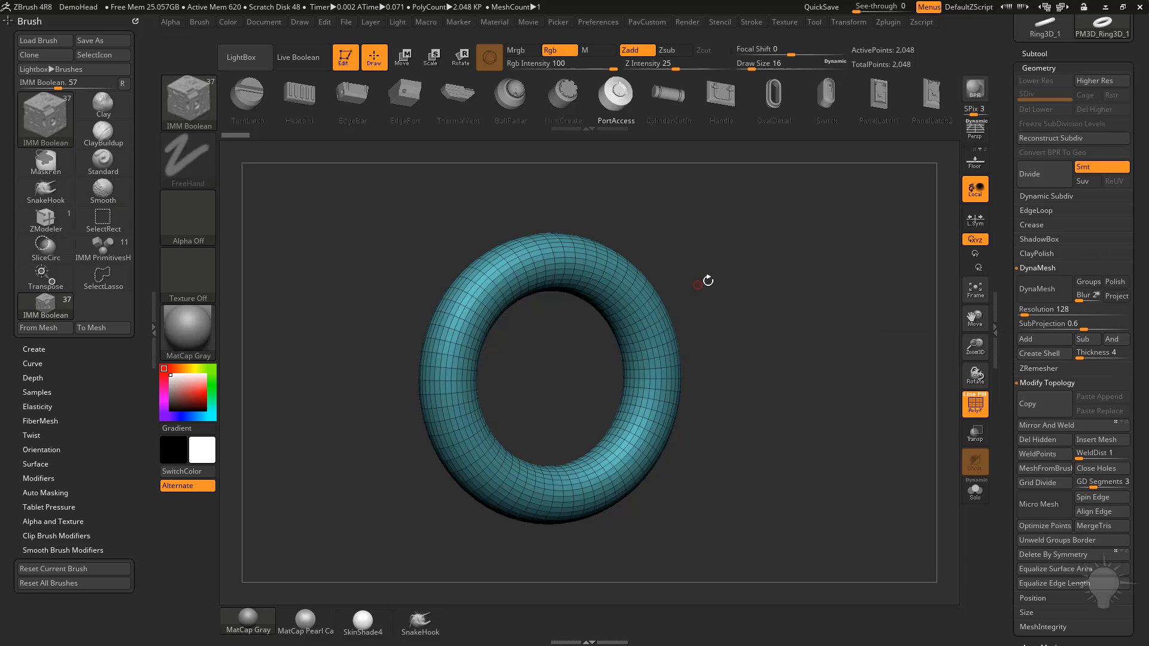
{"action": "key", "text": "w"}
{"action": "left_click", "coordinate": [614, 100]}
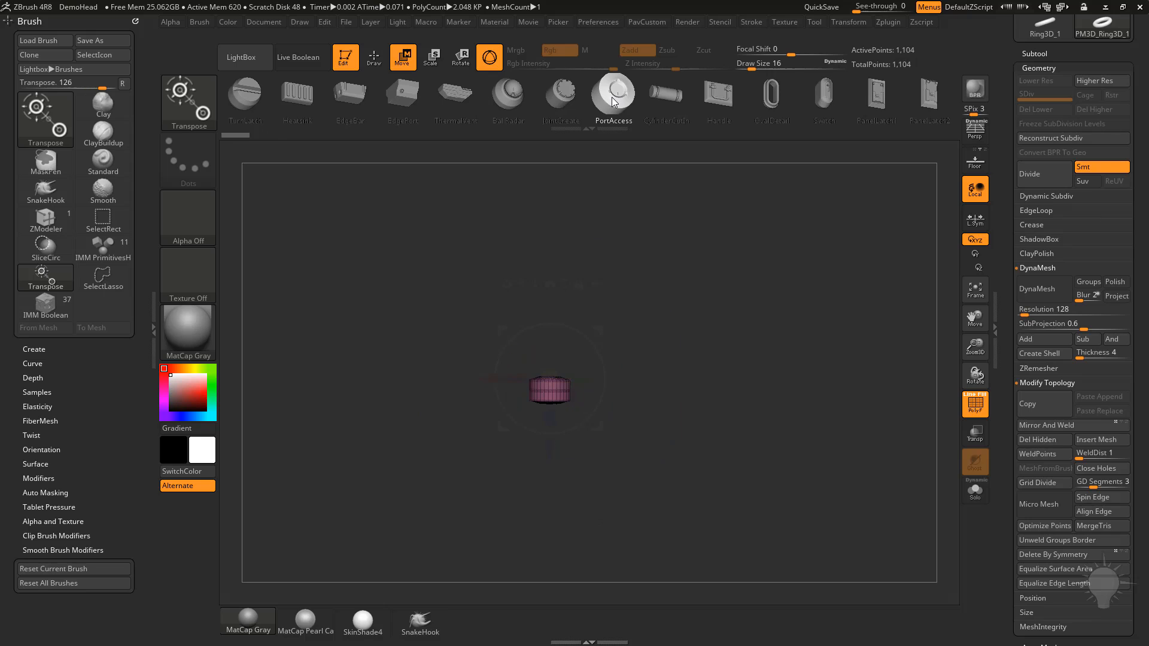
{"action": "left_click_drag", "start_coordinate": [738, 412], "coordinate": [763, 392]}
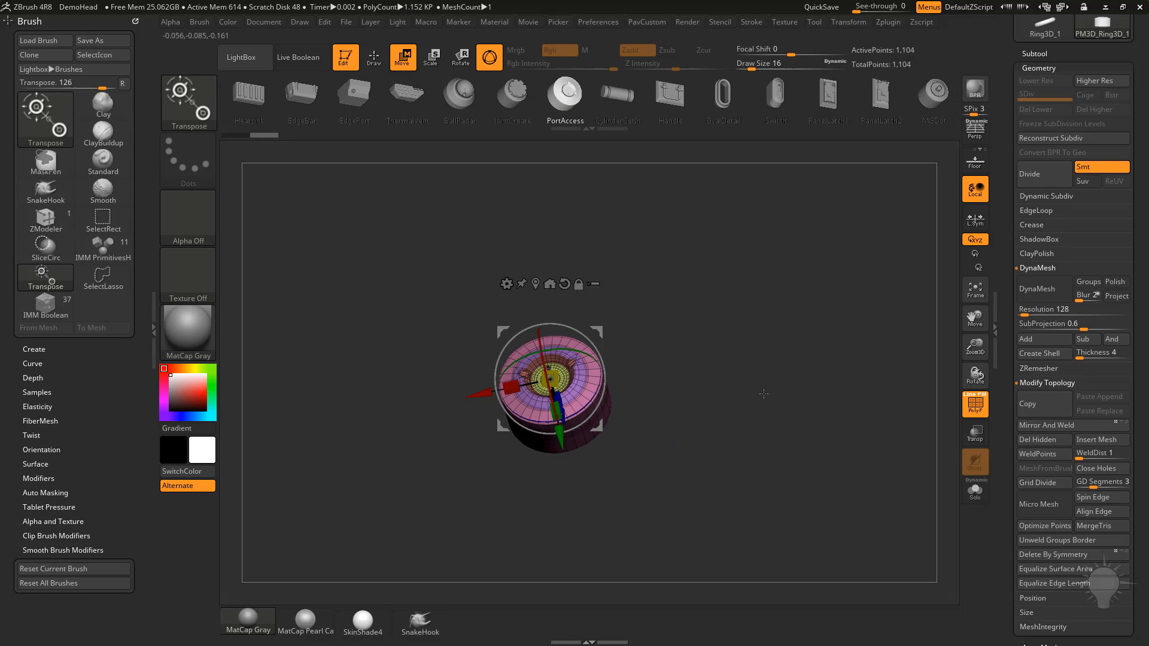
- Return to Draw mode and hide the PortAccess mesh's lower body and side walls with SelectRect, keeping only its top face
{"action": "key", "text": "q"}
{"action": "mouse_move", "coordinate": [741, 334]}
{"action": "left_mouse_down", "text": "alt"}
{"action": "mouse_move", "coordinate": [760, 409]}
{"action": "mouse_move", "coordinate": [761, 305]}
{"action": "left_mouse_up", "text": "alt"}
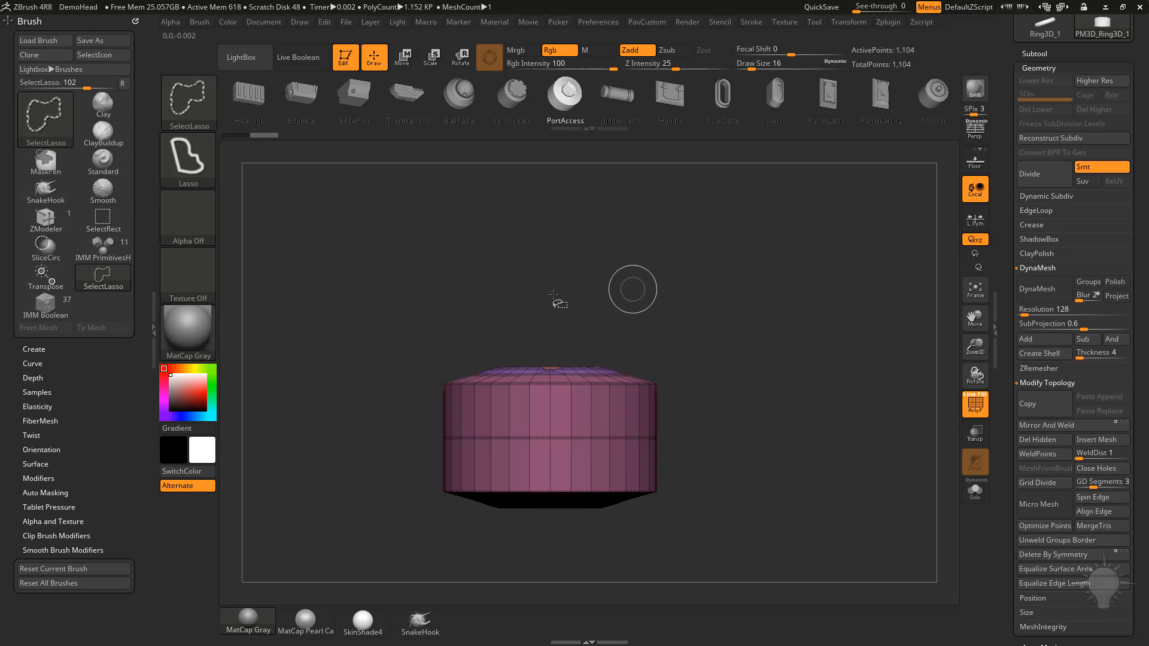
{"action": "left_click", "coordinate": [200, 120], "text": "ctrl+shift"}
{"action": "mouse_move", "coordinate": [774, 575]}
{"action": "left_mouse_down", "text": "ctrl+shift"}
{"action": "mouse_move", "coordinate": [384, 478]}
{"action": "mouse_move", "coordinate": [357, 452]}
{"action": "left_mouse_up", "text": "ctrl+shift"}
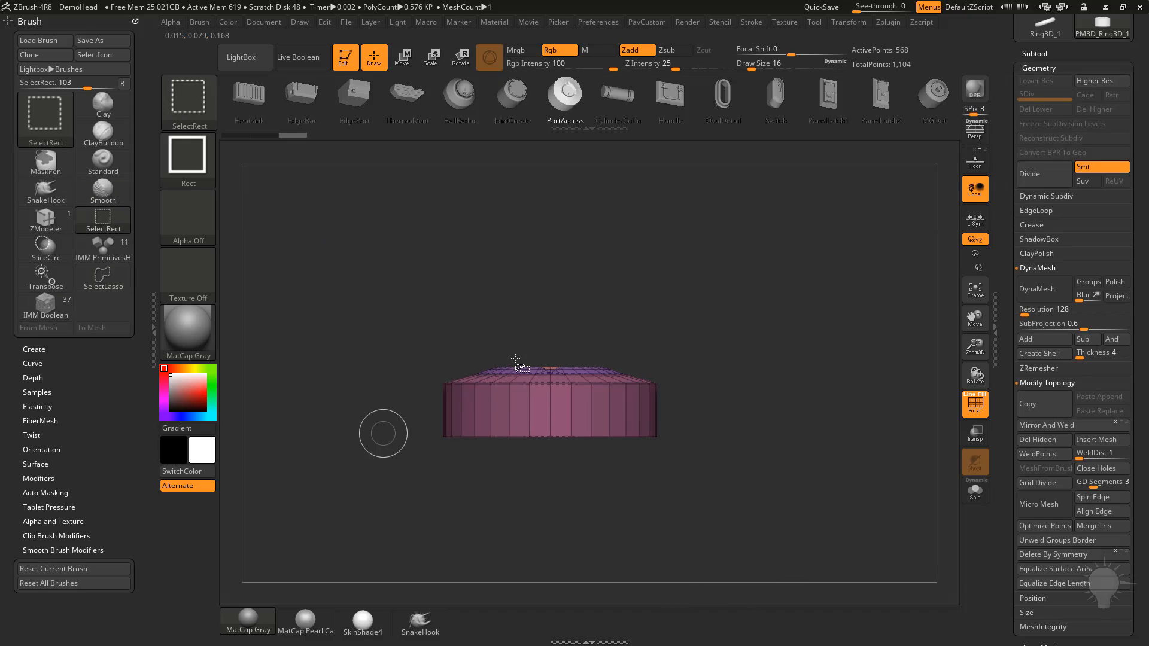
{"action": "left_click_drag", "start_coordinate": [754, 333], "coordinate": [759, 392]}
{"action": "left_click_drag", "start_coordinate": [776, 543], "coordinate": [385, 456], "text": "ctrl+shift"}
{"action": "left_click", "coordinate": [805, 380], "text": "ctrl+shift"}
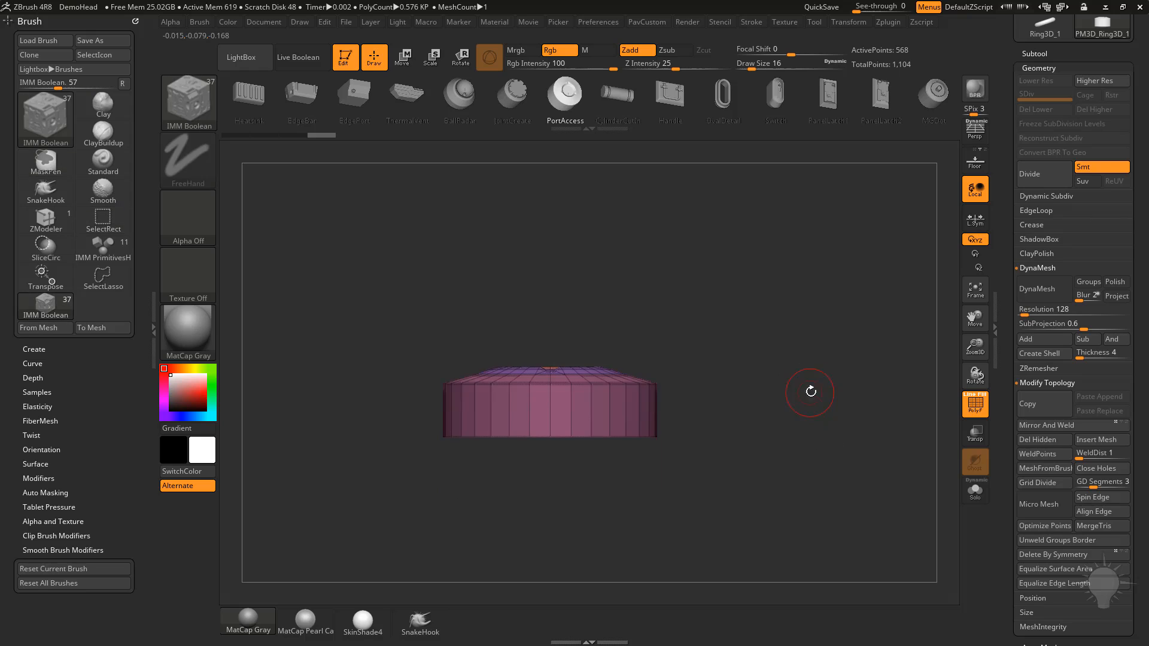
- Delete the hidden geometry of the PortAccess mesh with Del Hidden
{"action": "mouse_move", "coordinate": [810, 389]}
{"action": "left_mouse_down"}
{"action": "mouse_move", "coordinate": [688, 385]}
{"action": "mouse_move", "coordinate": [831, 389]}
{"action": "mouse_move", "coordinate": [831, 375]}
{"action": "mouse_move", "coordinate": [759, 389]}
{"action": "mouse_move", "coordinate": [862, 472]}
{"action": "mouse_move", "coordinate": [915, 410]}
{"action": "left_mouse_up"}
{"action": "left_click", "coordinate": [1010, 354]}
{"action": "left_click", "coordinate": [1143, 361]}
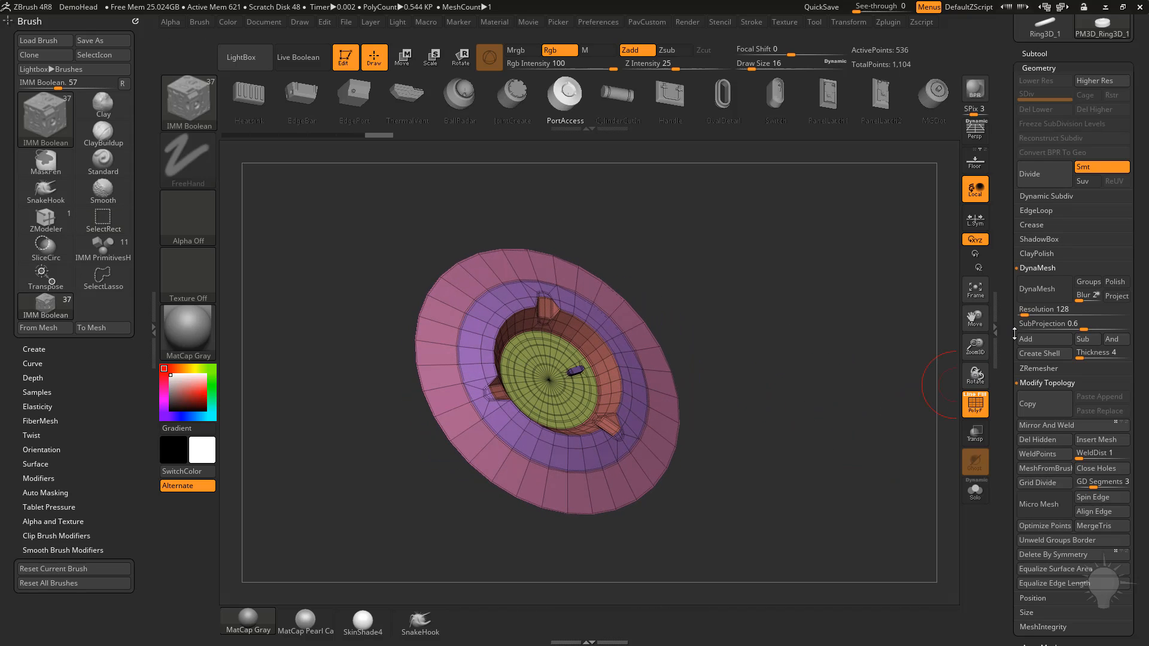
{"action": "left_click_drag", "start_coordinate": [1002, 366], "coordinate": [1013, 321]}
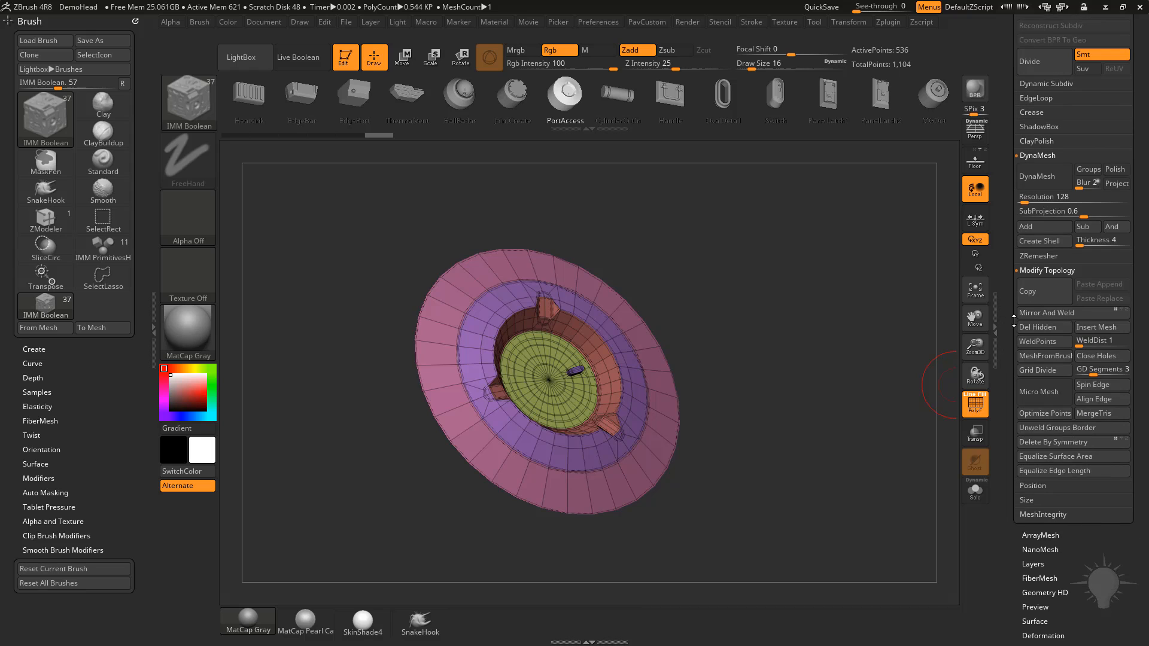
- Create a new InsertMesh brush from the trimmed PortAccess part as seen face-on
{"action": "left_click_drag", "start_coordinate": [933, 395], "coordinate": [822, 424], "text": "shift"}
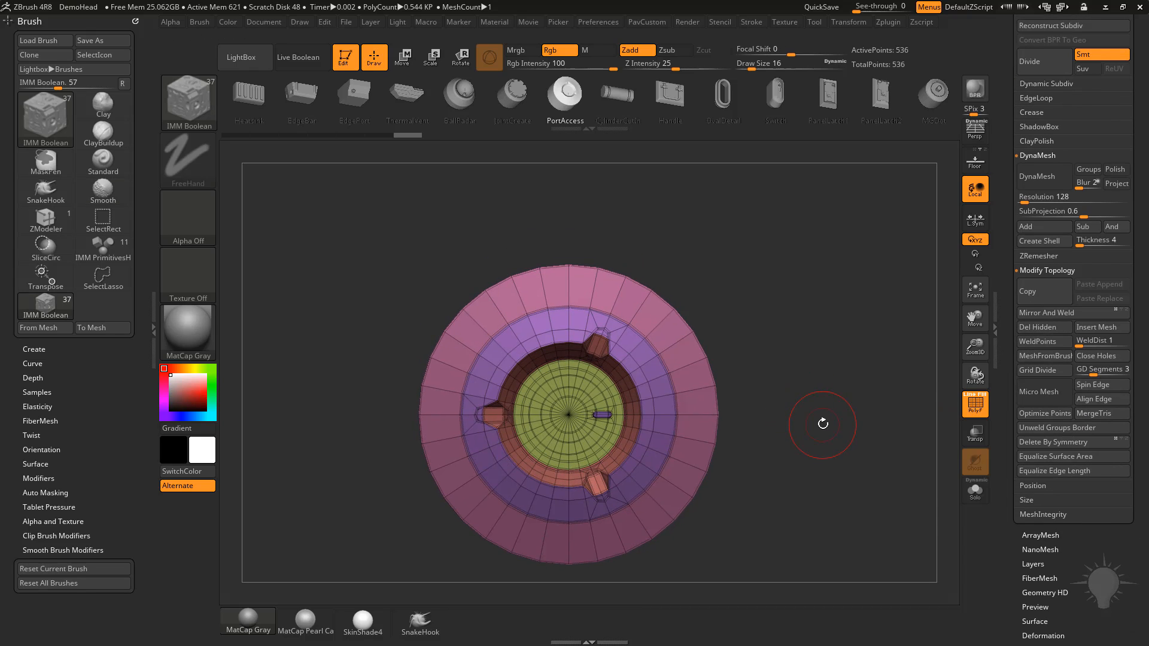
{"action": "key", "text": "b"}
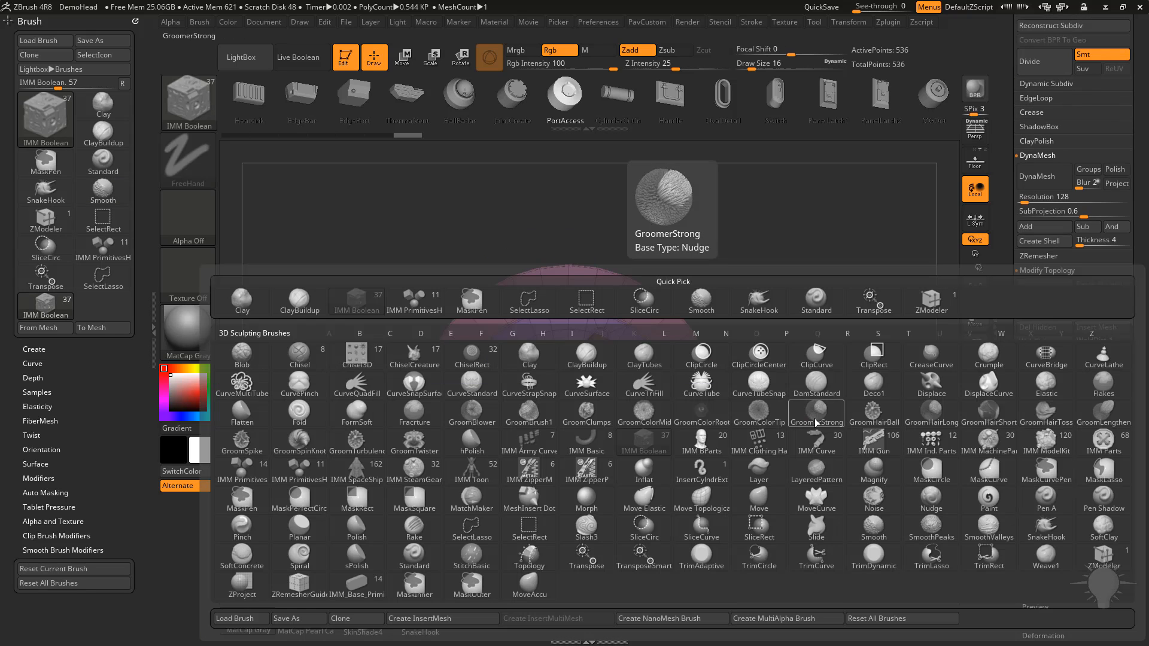
{"action": "left_click", "coordinate": [41, 348]}
{"action": "left_click", "coordinate": [61, 361]}
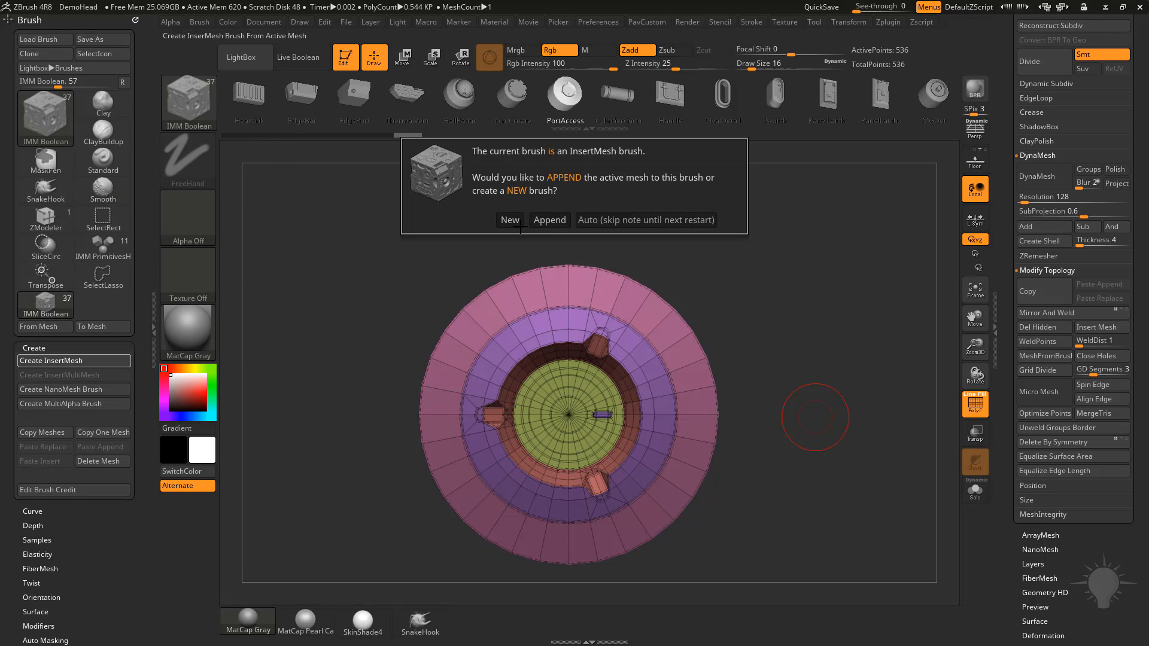
{"action": "left_click", "coordinate": [437, 217]}
- Switch back to the DemoHead tool and insert the trimmed port mesh at the centre of the cylinder's inset cap
{"action": "left_click_drag", "start_coordinate": [1012, 254], "coordinate": [1012, 604]}
{"action": "left_click", "coordinate": [1045, 205]}
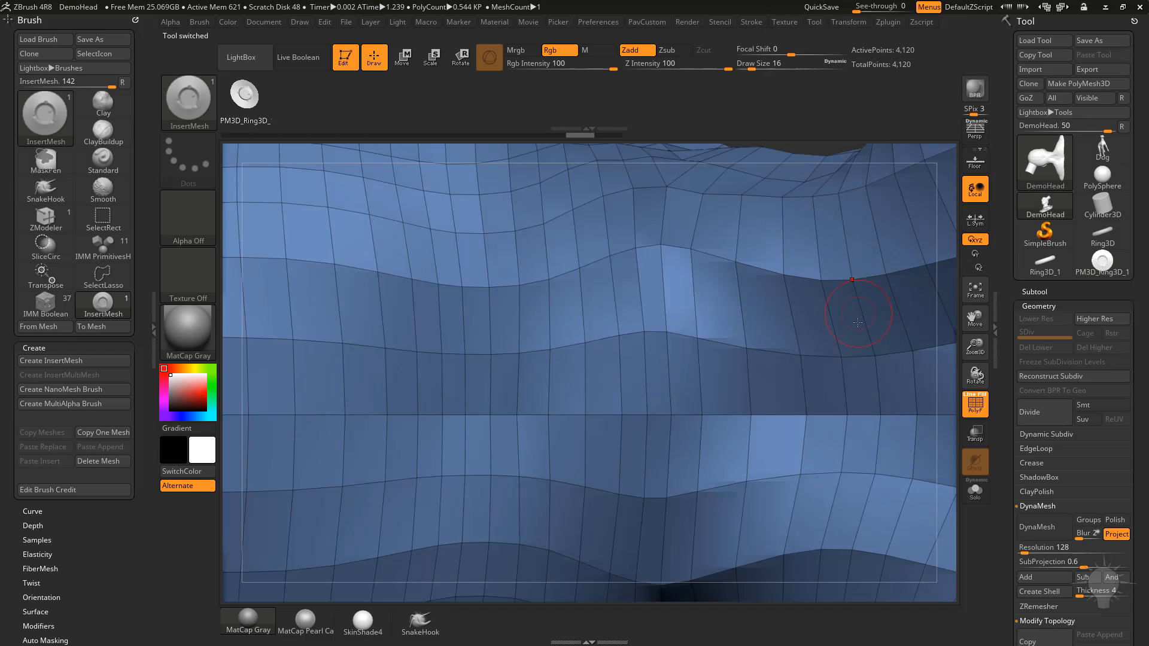
{"action": "key", "text": "f"}
{"action": "left_click_drag", "start_coordinate": [869, 346], "coordinate": [585, 344]}
{"action": "left_click_drag", "start_coordinate": [687, 287], "coordinate": [652, 310]}
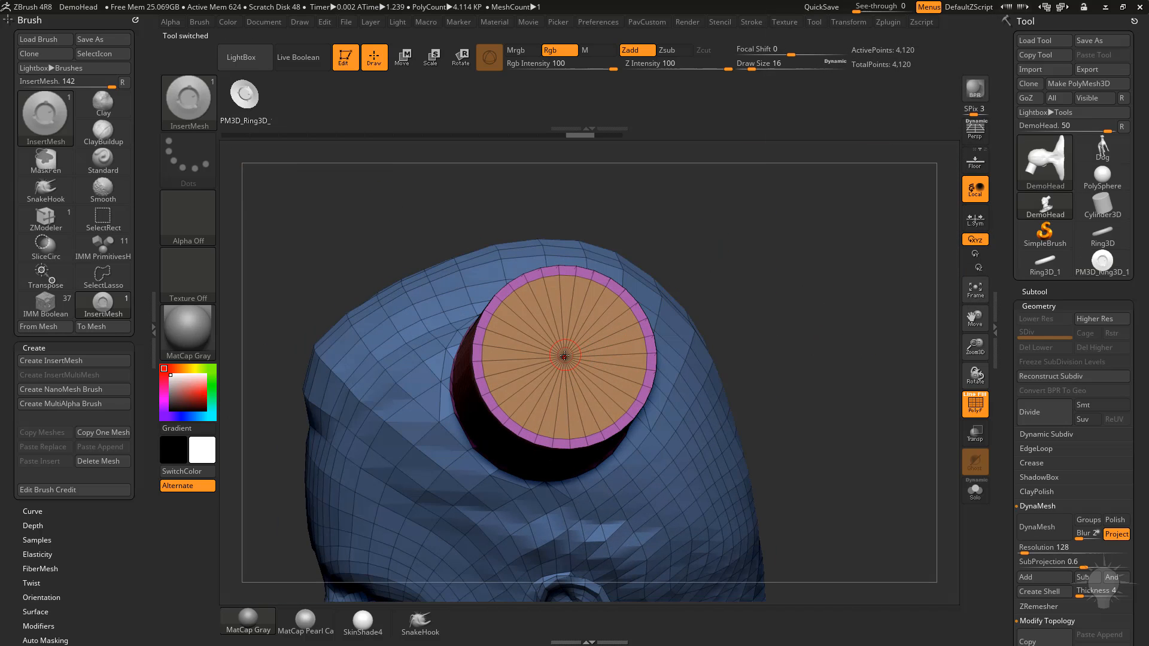
{"action": "left_click_drag", "start_coordinate": [594, 393], "coordinate": [620, 422]}
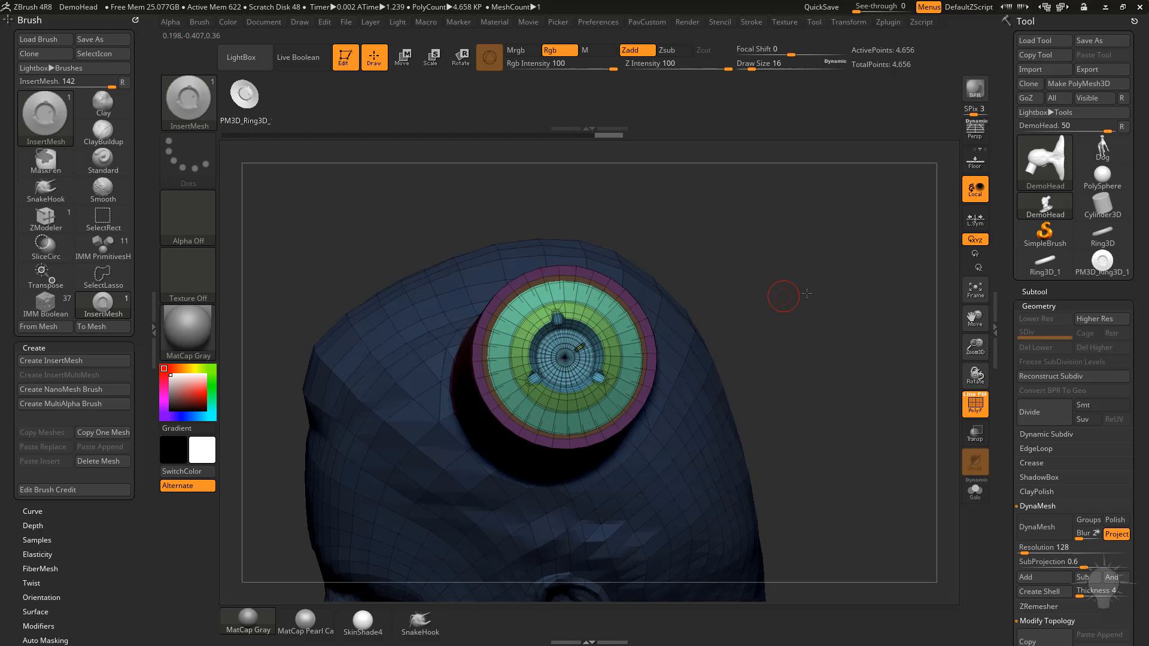
- Move the inserted port part outward from the cap and bridge it to the cylinder by clearing the mask
{"action": "key", "text": "w"}
{"action": "left_click_drag", "start_coordinate": [787, 295], "coordinate": [784, 329]}
{"action": "left_click_drag", "start_coordinate": [634, 341], "coordinate": [659, 335]}
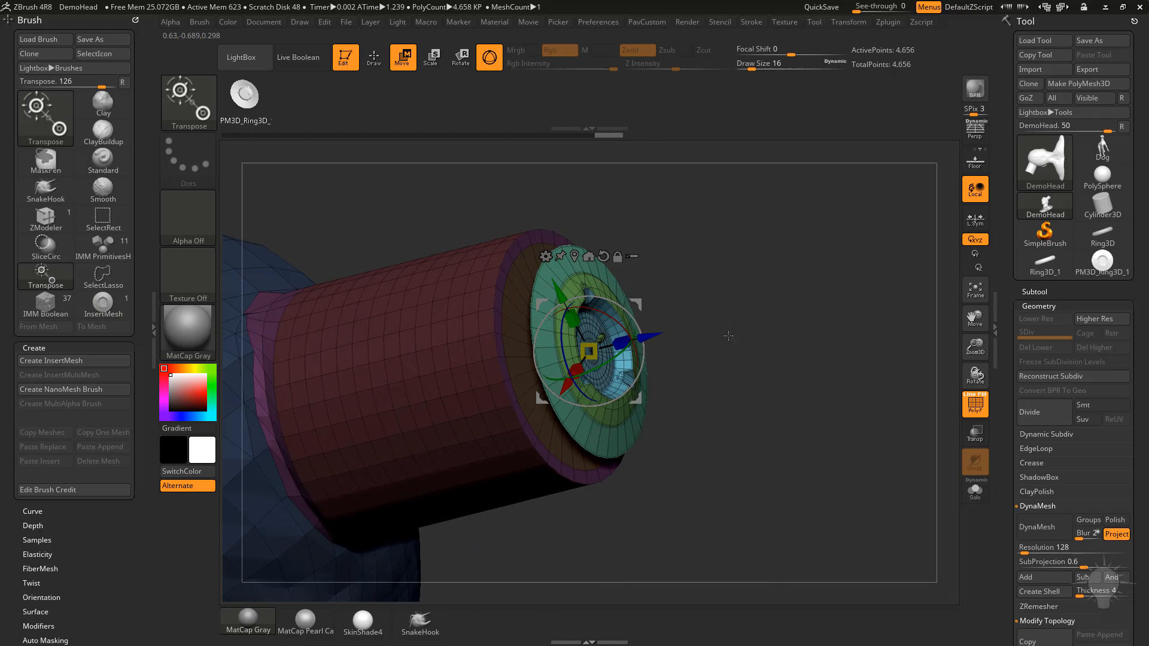
{"action": "left_click_drag", "start_coordinate": [785, 283], "coordinate": [833, 359], "text": "ctrl"}
{"action": "key", "text": "q"}
{"action": "mouse_move", "coordinate": [841, 406]}
{"action": "left_mouse_down"}
{"action": "mouse_move", "coordinate": [790, 299]}
{"action": "mouse_move", "coordinate": [798, 288]}
{"action": "mouse_move", "coordinate": [825, 302]}
{"action": "left_mouse_up"}
- With the ZModeler brush's edge Bevel action, bevel the outer rim edge loop of the bridged port part
{"action": "key", "text": "b"}
{"action": "key", "text": "z"}
{"action": "key", "text": "m"}
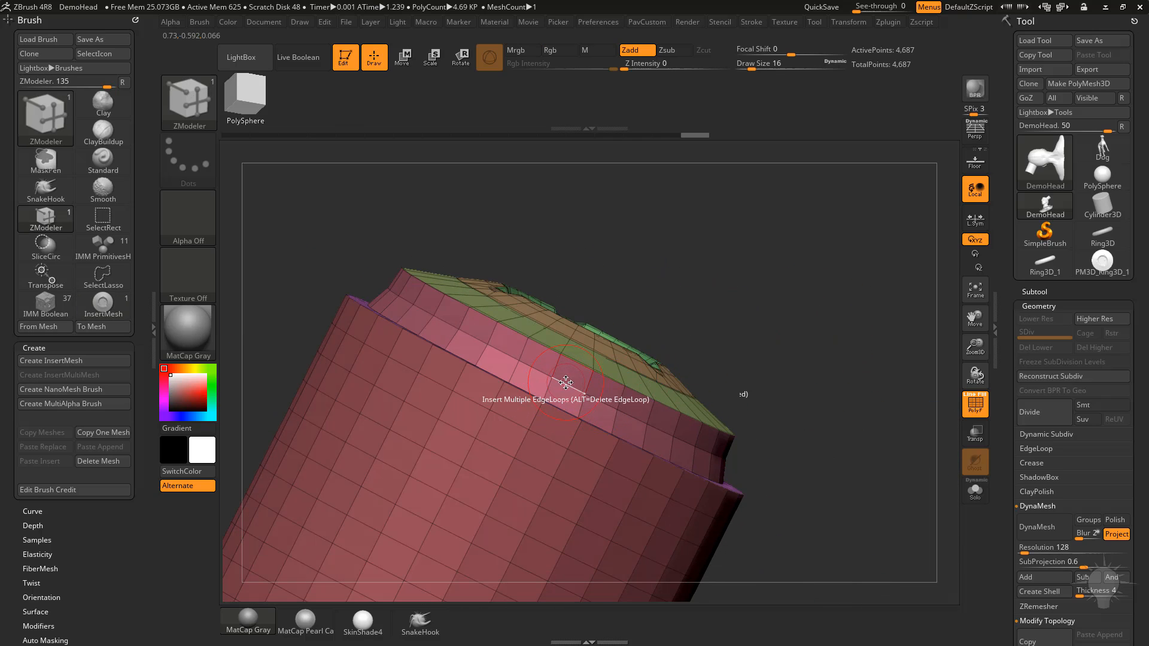
{"action": "key", "text": "space"}
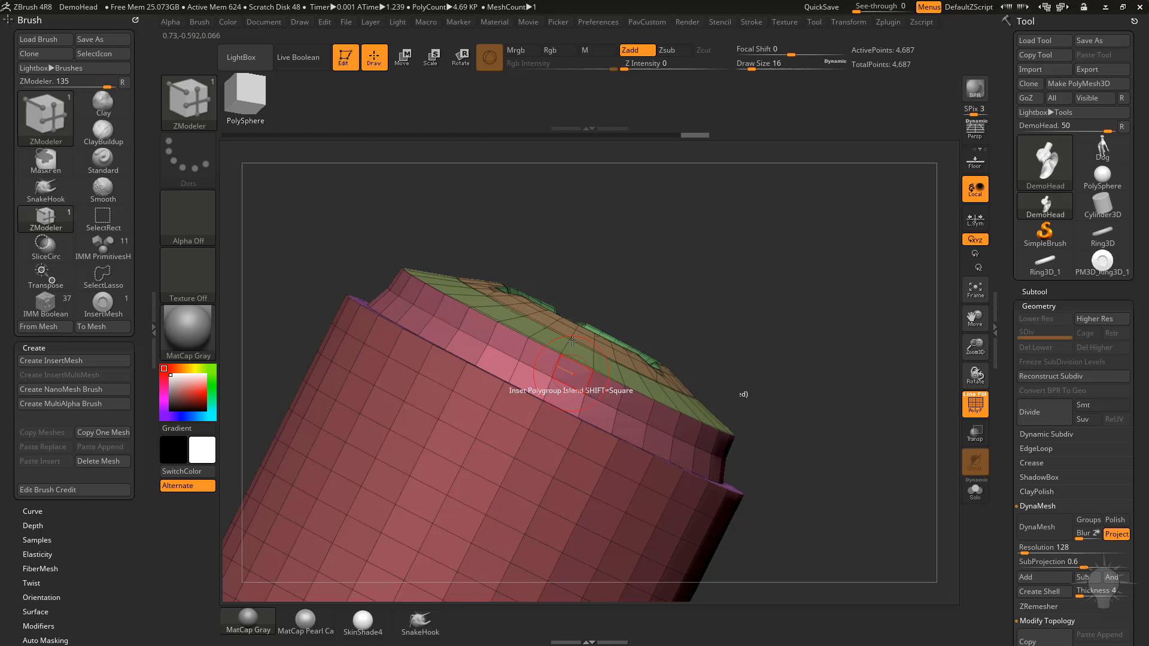
{"action": "left_click_drag", "start_coordinate": [793, 346], "coordinate": [793, 383]}
{"action": "key", "text": "space"}
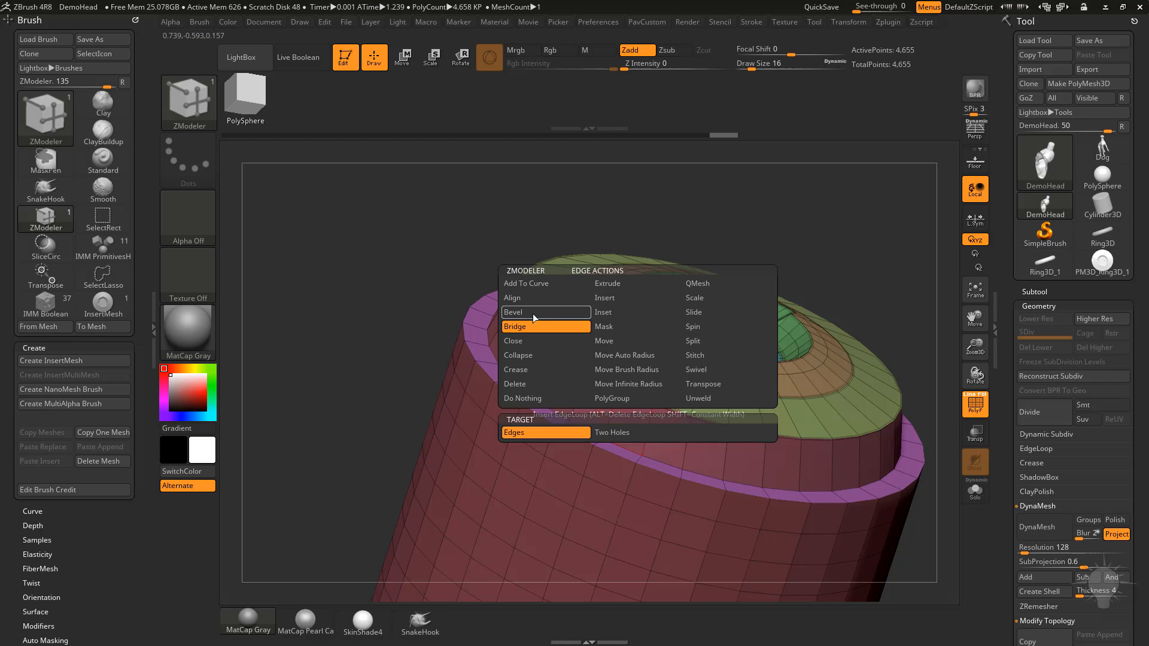
{"action": "left_click", "coordinate": [532, 317]}
{"action": "left_click_drag", "start_coordinate": [606, 414], "coordinate": [623, 432]}
{"action": "left_click_drag", "start_coordinate": [838, 364], "coordinate": [782, 320]}
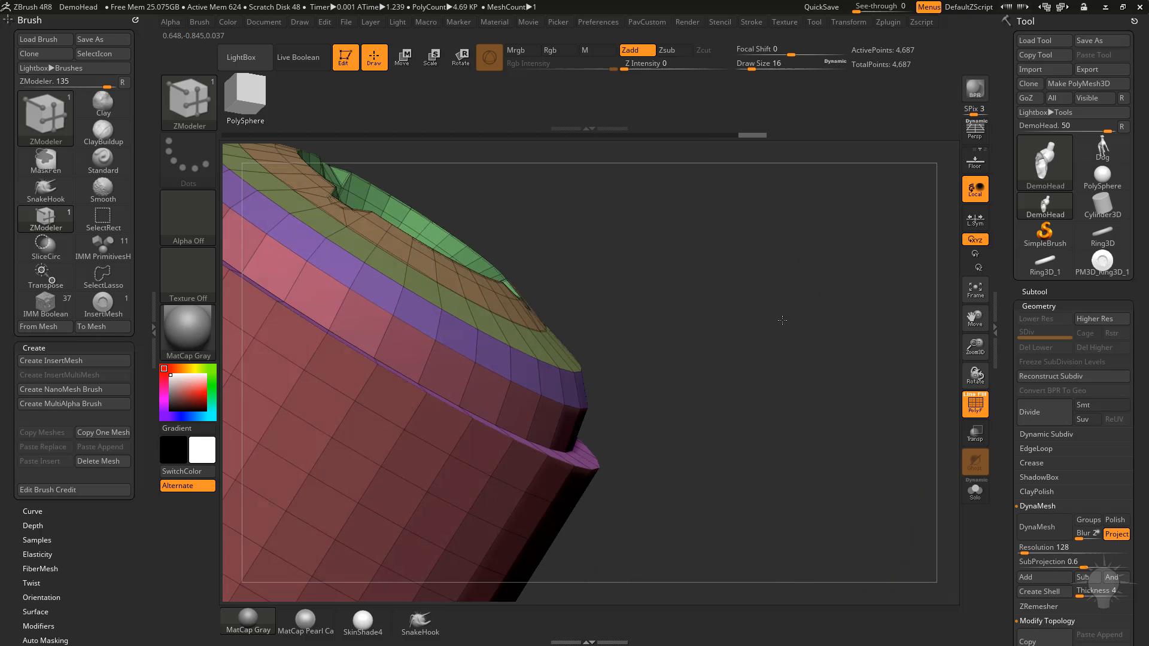
- Insert multiple edge loops across the beveled rim of the port part to round it
{"action": "key", "text": "space"}
{"action": "left_click", "coordinate": [557, 300]}
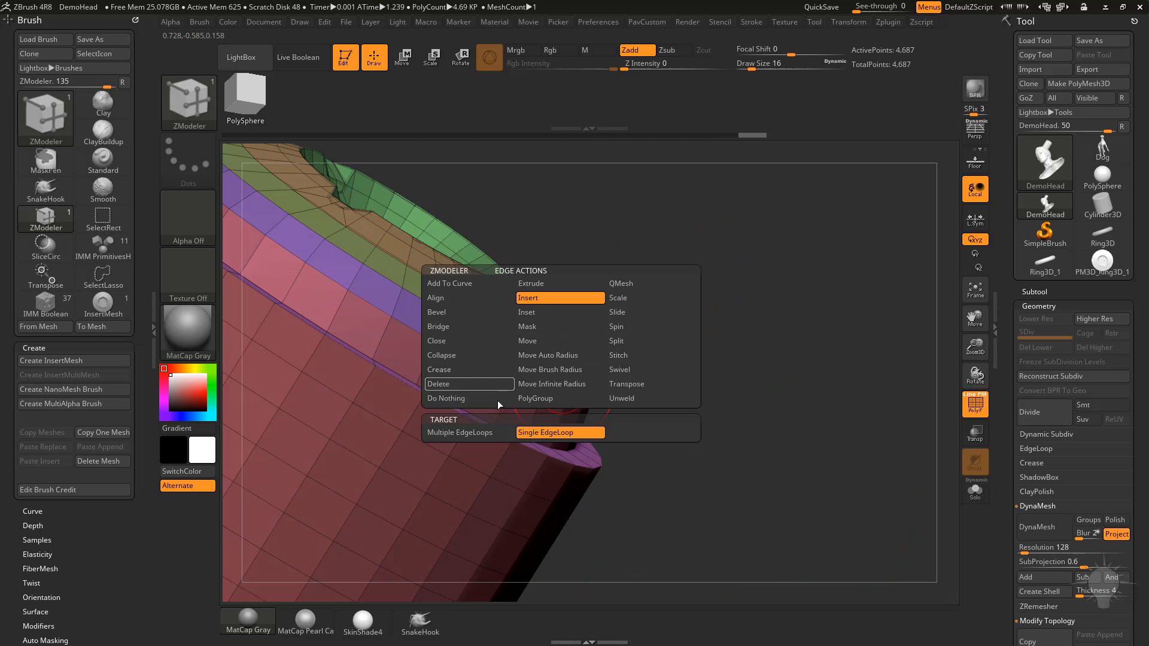
{"action": "left_click_drag", "start_coordinate": [744, 379], "coordinate": [577, 442]}
{"action": "left_click", "coordinate": [534, 379]}
{"action": "right_click_drag", "start_coordinate": [565, 443], "coordinate": [591, 412]}
- Bevel the complete edge loop where the base of the port part meets the cylinder's cap
{"action": "key", "text": "space"}
{"action": "left_click", "coordinate": [496, 312]}
{"action": "right_click_drag", "start_coordinate": [580, 473], "coordinate": [605, 445]}
{"action": "left_click_drag", "start_coordinate": [605, 446], "coordinate": [624, 439]}
- Insert multiple edge loops across the beveled transition between the port's base and the cylinder's rim
{"action": "key", "text": "space"}
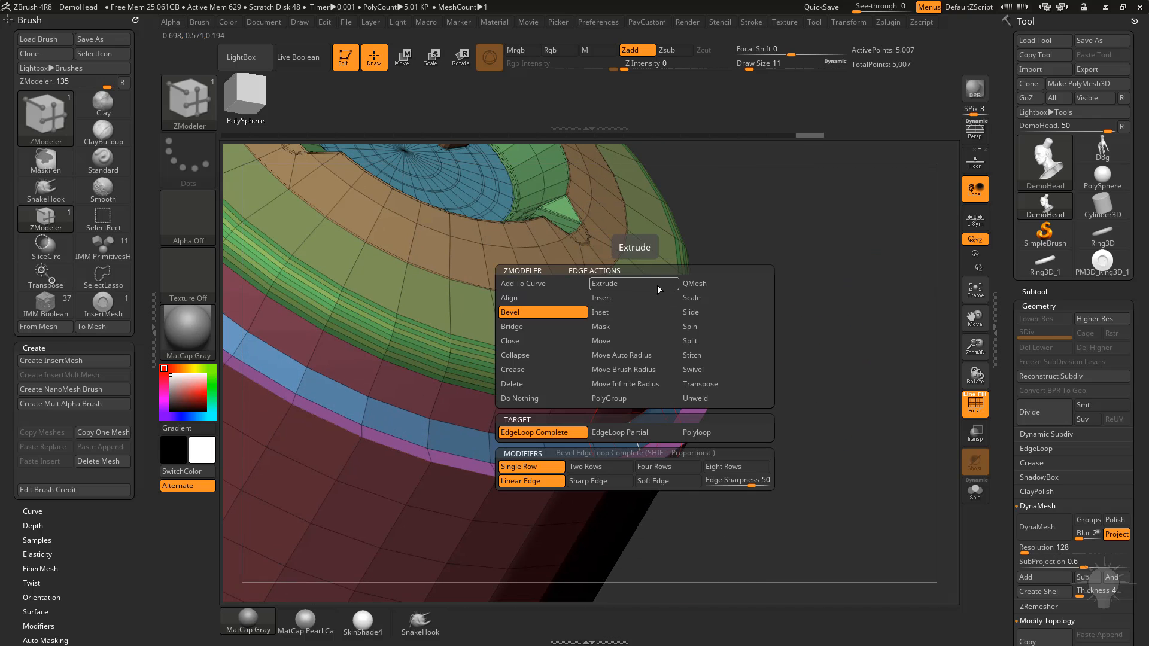
{"action": "left_click", "coordinate": [635, 302]}
{"action": "left_click_drag", "start_coordinate": [805, 419], "coordinate": [772, 370]}
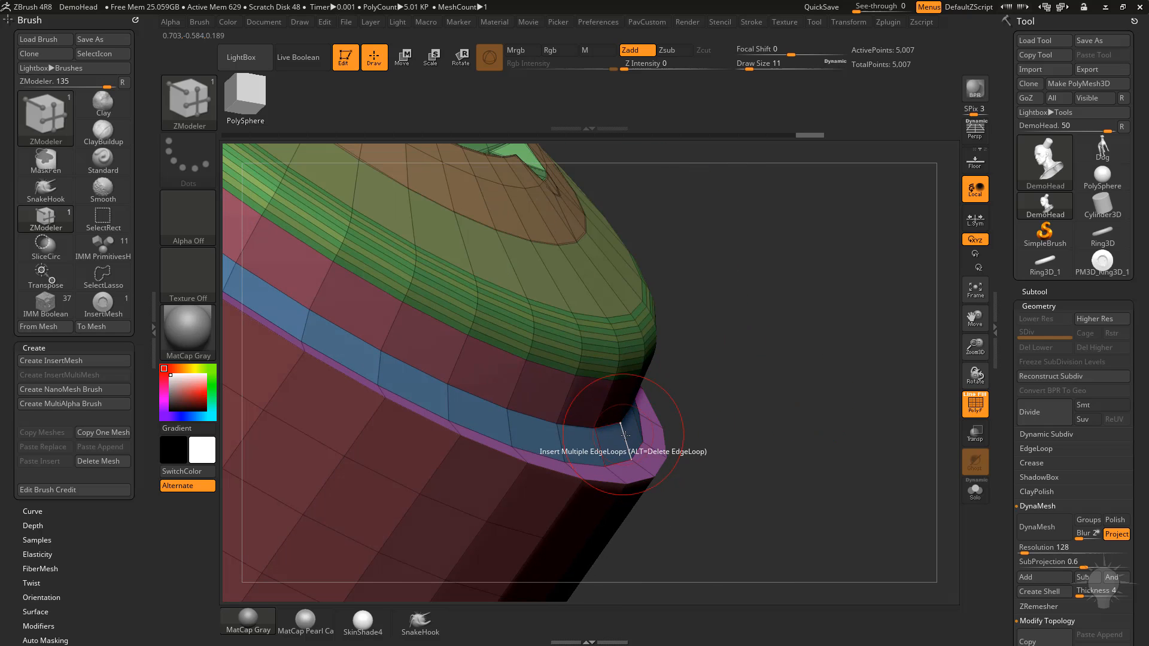
{"action": "left_click_drag", "start_coordinate": [600, 442], "coordinate": [658, 425]}
{"action": "left_click_drag", "start_coordinate": [615, 395], "coordinate": [541, 409]}
{"action": "left_click_drag", "start_coordinate": [652, 359], "coordinate": [661, 354]}
- Enable Dynamic Subdiv and inspect the smoothed cylinder cap with the polyframe hidden, then show the polyframe again
{"action": "left_click_drag", "start_coordinate": [778, 371], "coordinate": [778, 263], "text": "alt"}
{"action": "left_click", "coordinate": [974, 405]}
{"action": "left_click_drag", "start_coordinate": [874, 342], "coordinate": [777, 403]}
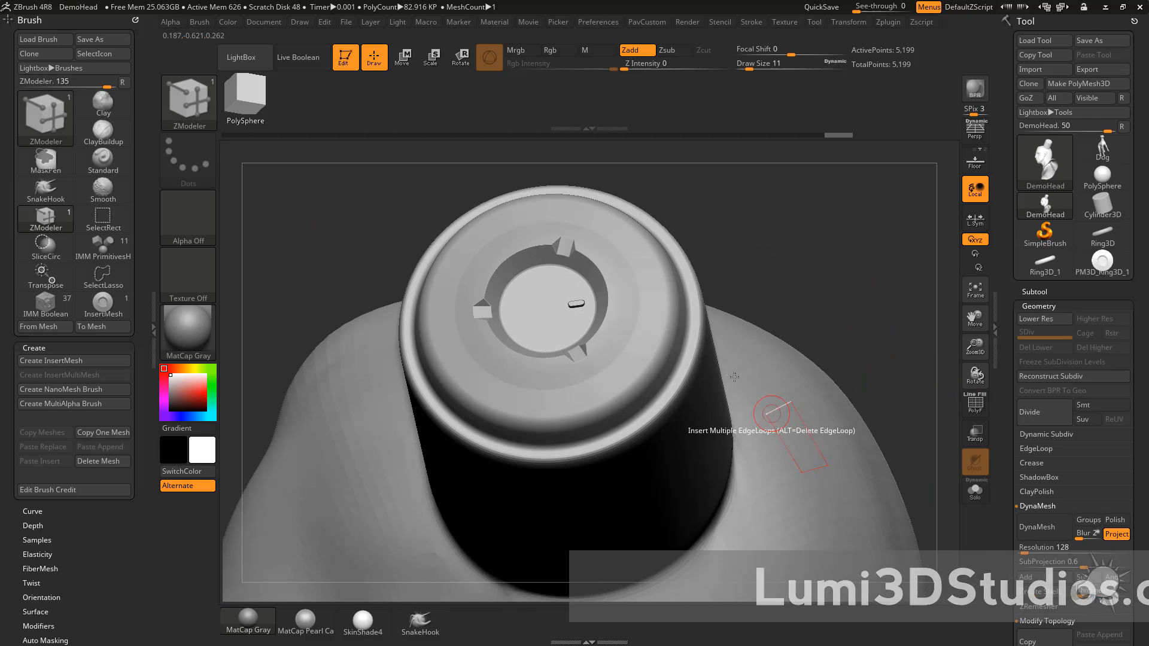
{"action": "left_click_drag", "start_coordinate": [789, 323], "coordinate": [930, 374]}
{"action": "left_click", "coordinate": [974, 405]}
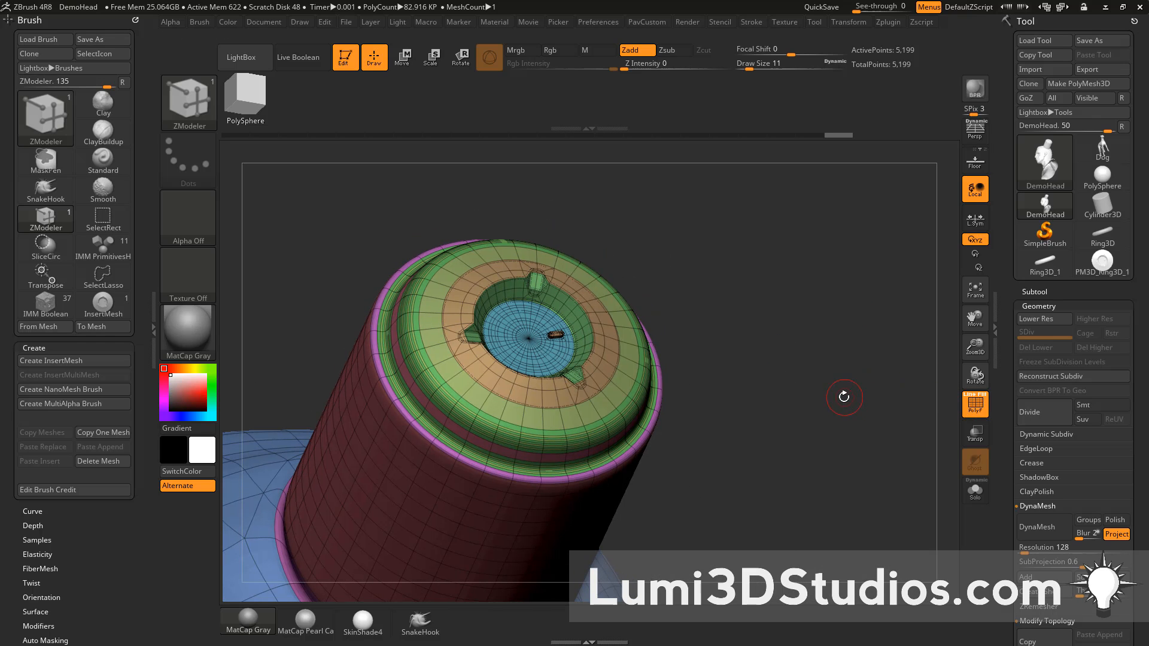
- Switch to the PM3D_Ring3D_1 tool containing the trimmed port mesh
{"action": "left_click", "coordinate": [1102, 263]}
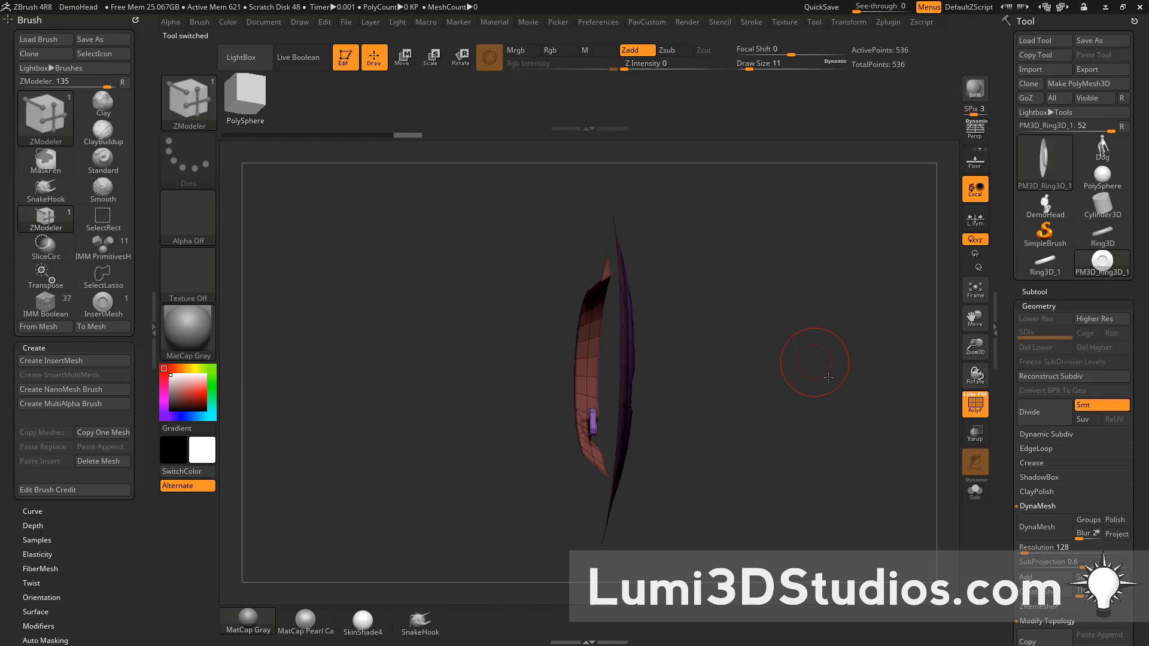